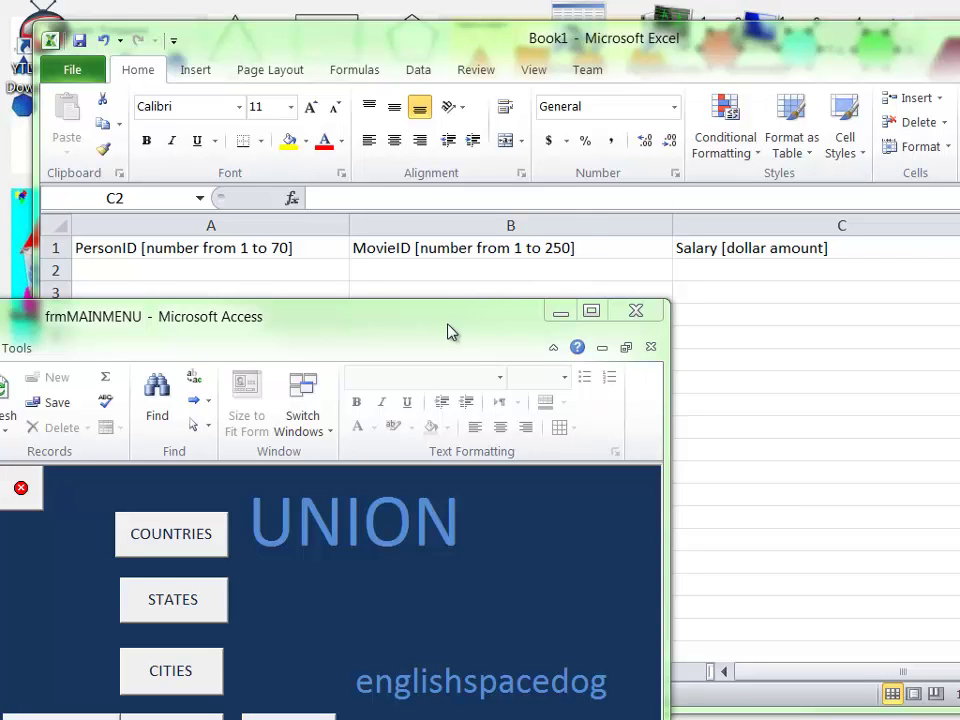
Open the PAYMENTS form from the Access main menu, then minimize Access to reveal Excel's Book1.
drag(382, 328, 478, 158)
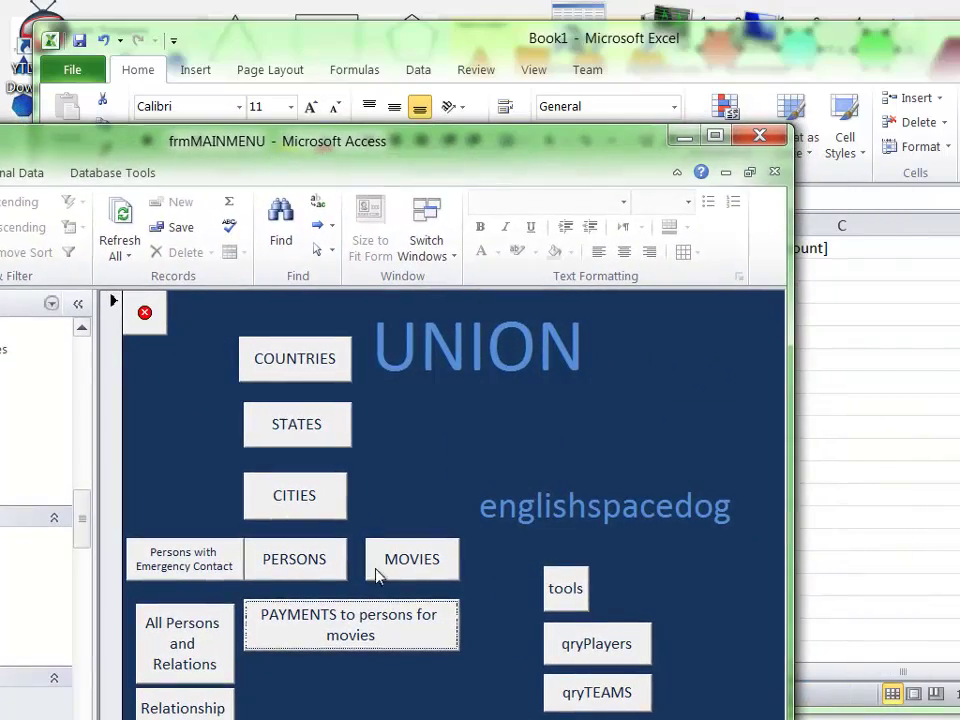
click(348, 643)
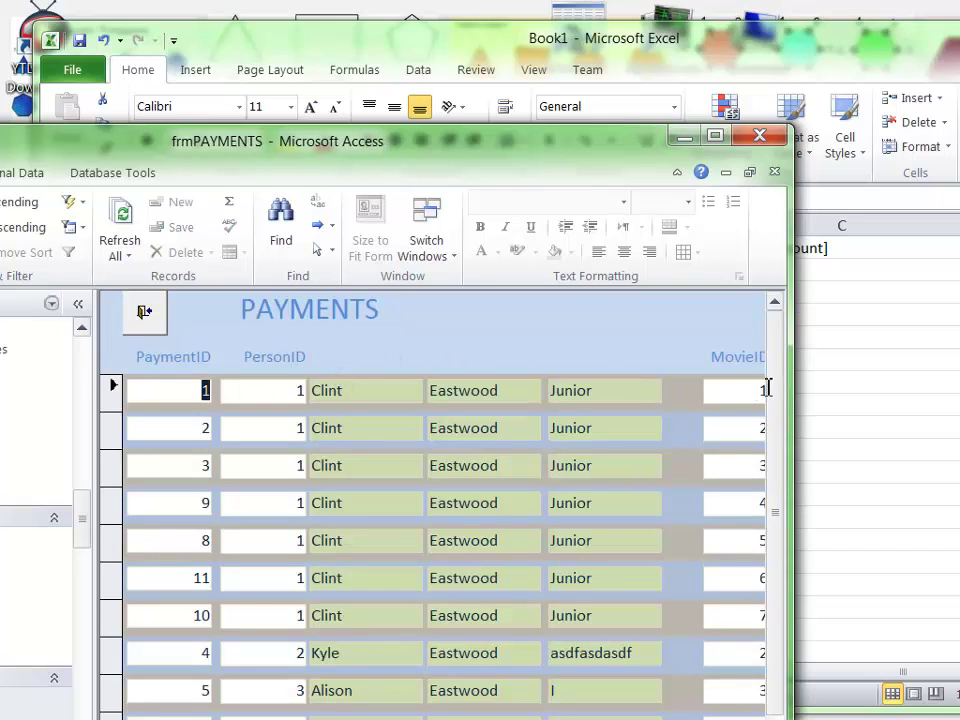
click(684, 136)
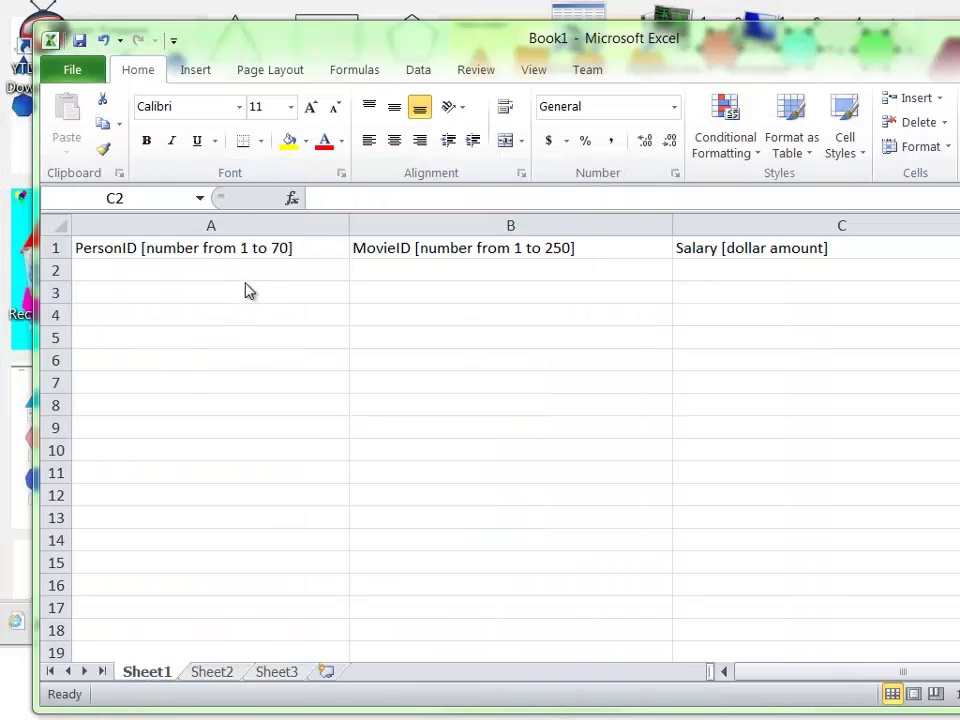
click(130, 250)
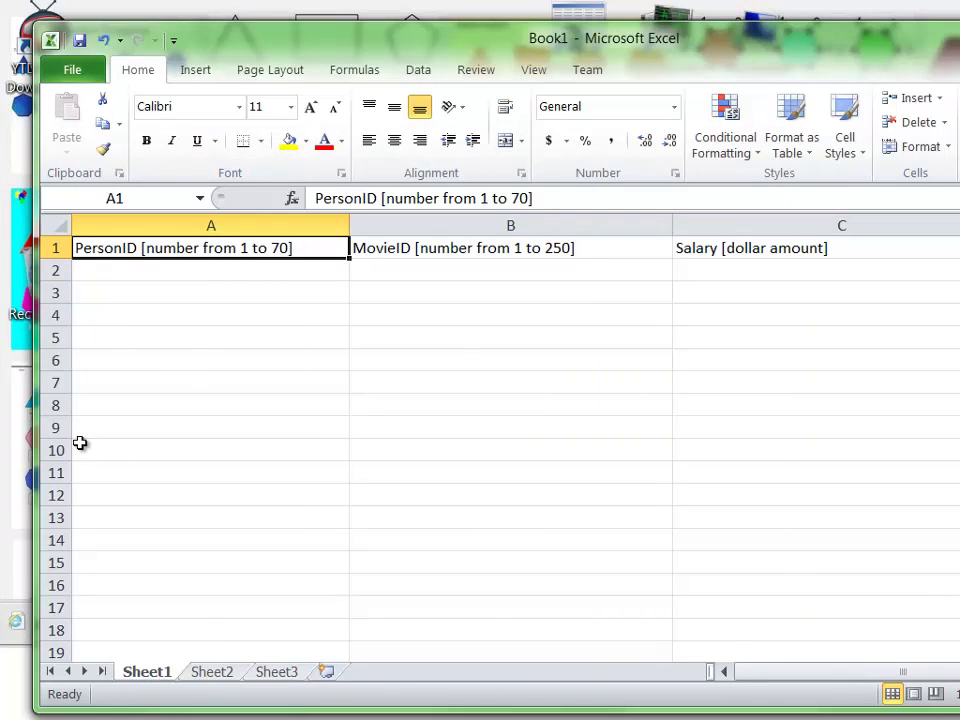
click(163, 276)
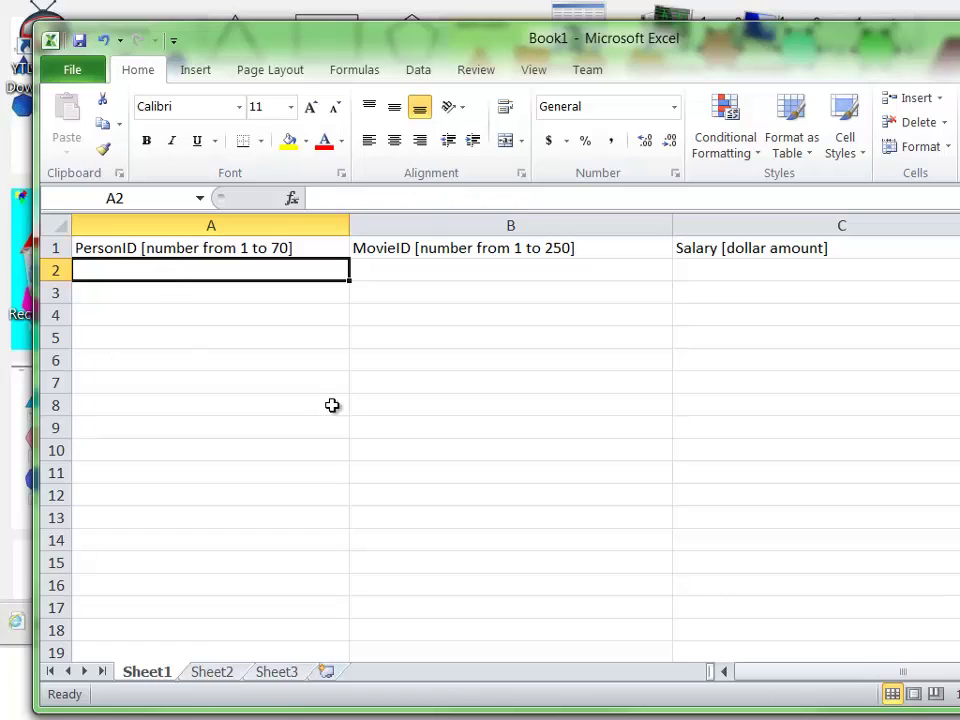
click(454, 274)
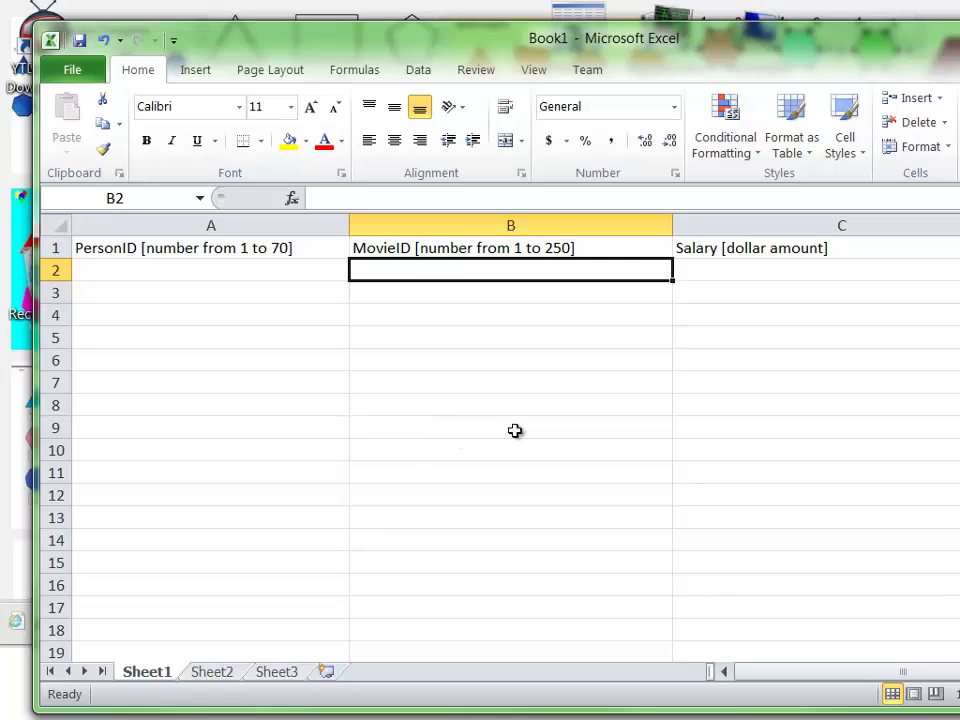
click(714, 251)
click(716, 272)
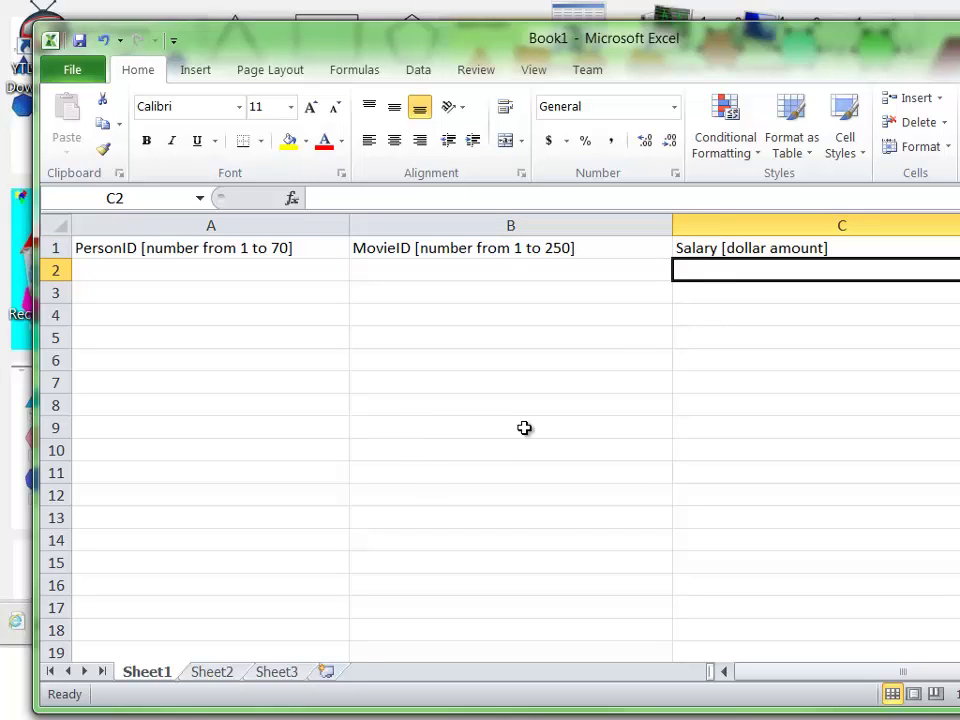
click(232, 273)
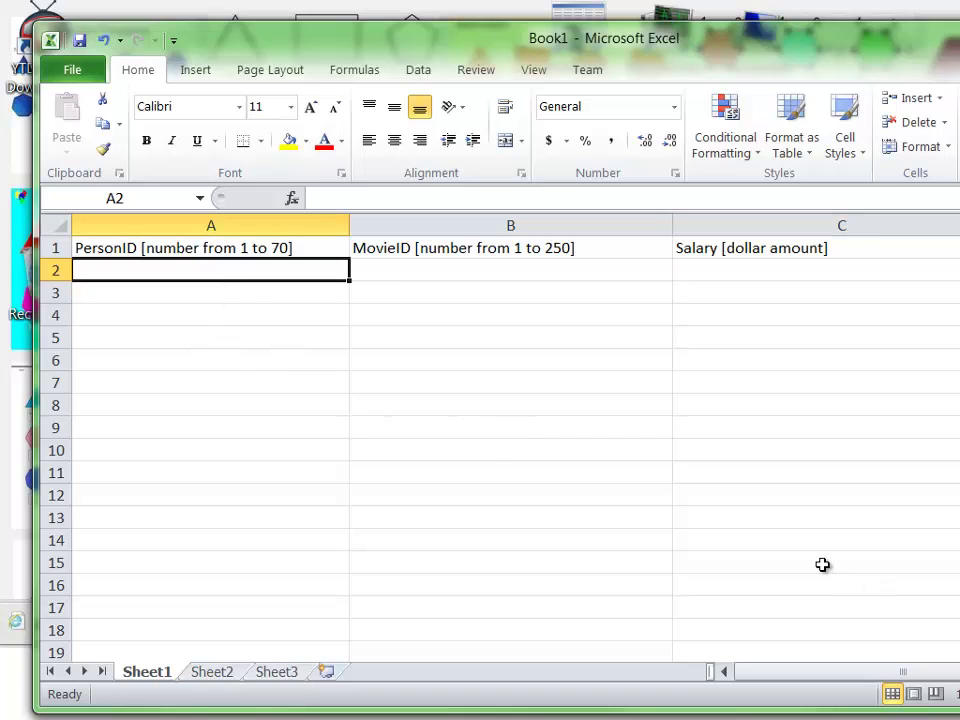
Enter 1, 2 and 3 in cells A2 to A4.
text(1)
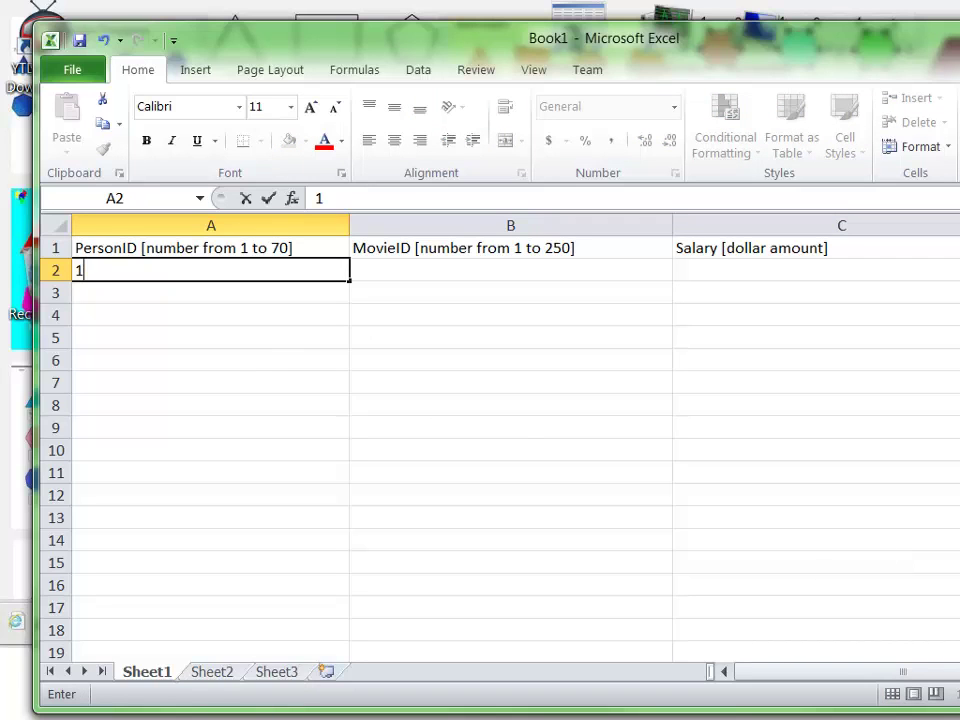
key(Return)
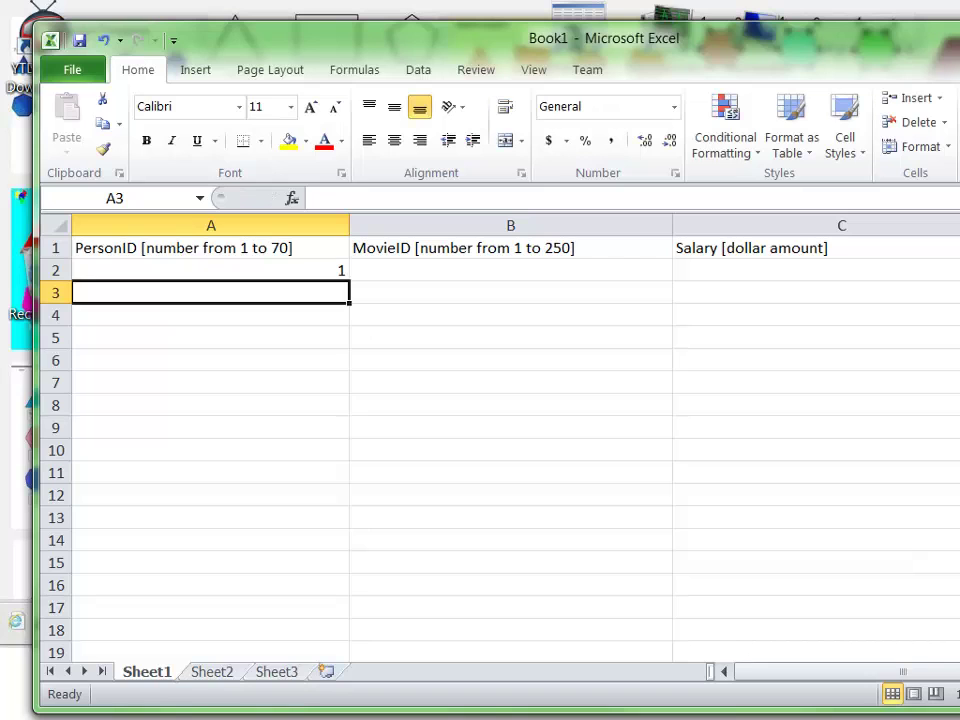
text(2)
key(Return)
text(3)
key(Return)
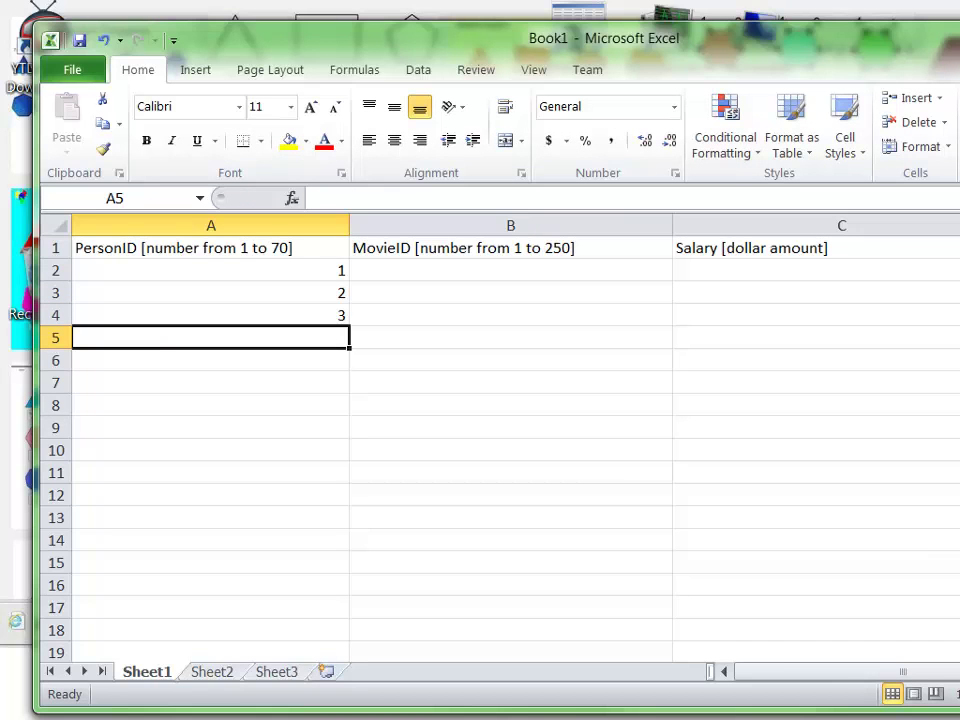
Extend the PersonID series from A2:A4 down to 70 in row 71.
click(231, 275)
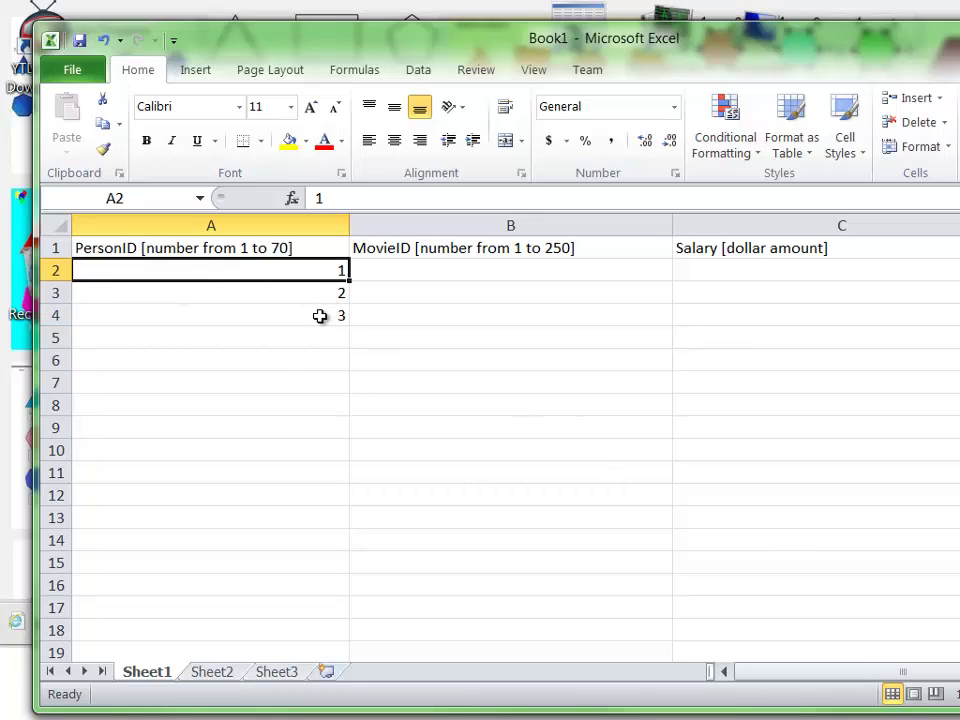
drag(319, 317, 321, 272)
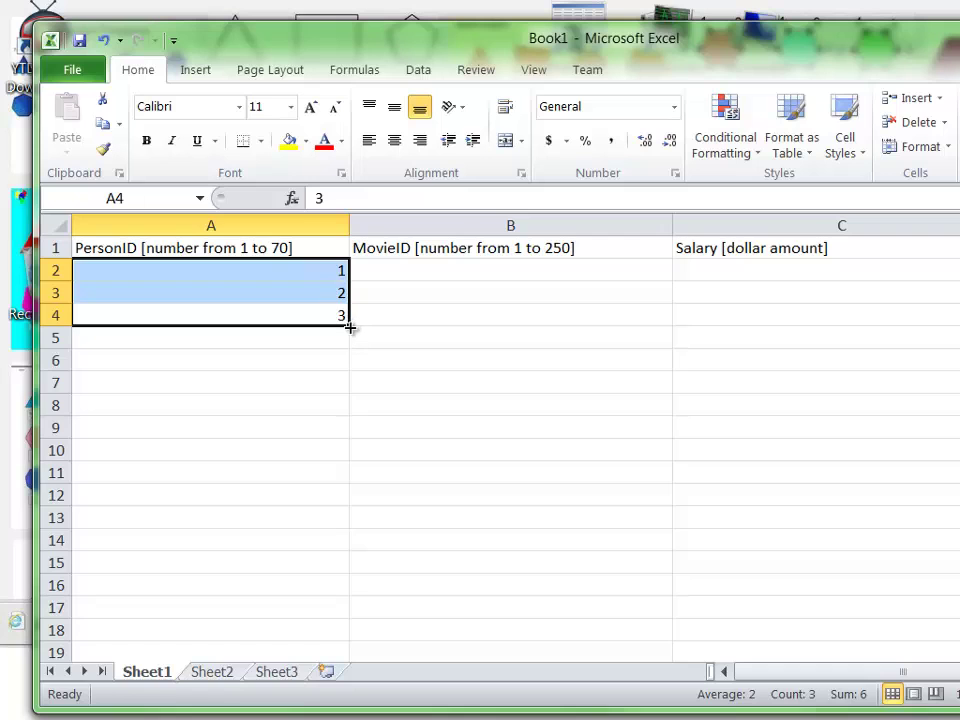
drag(351, 325, 344, 256)
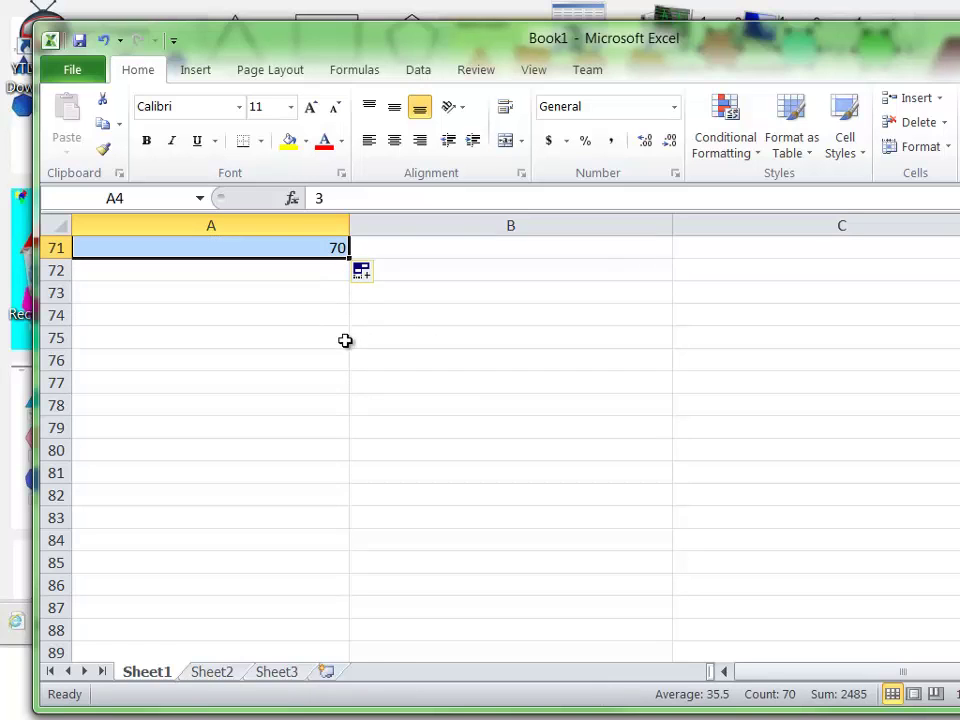
scroll(210, 450, up, 6)
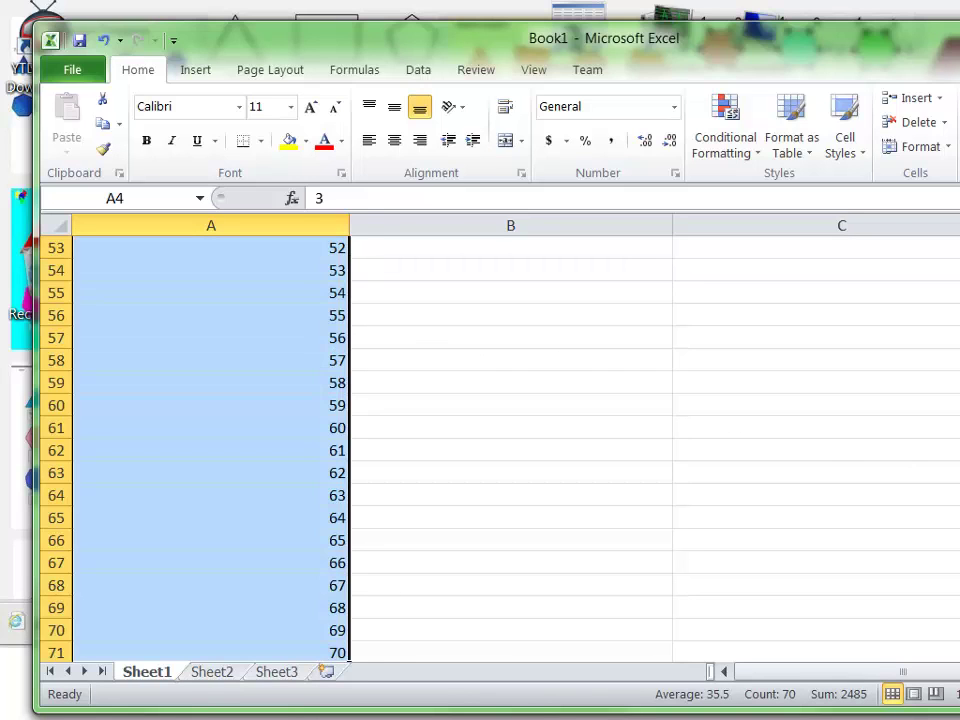
scroll(210, 450, up, 17)
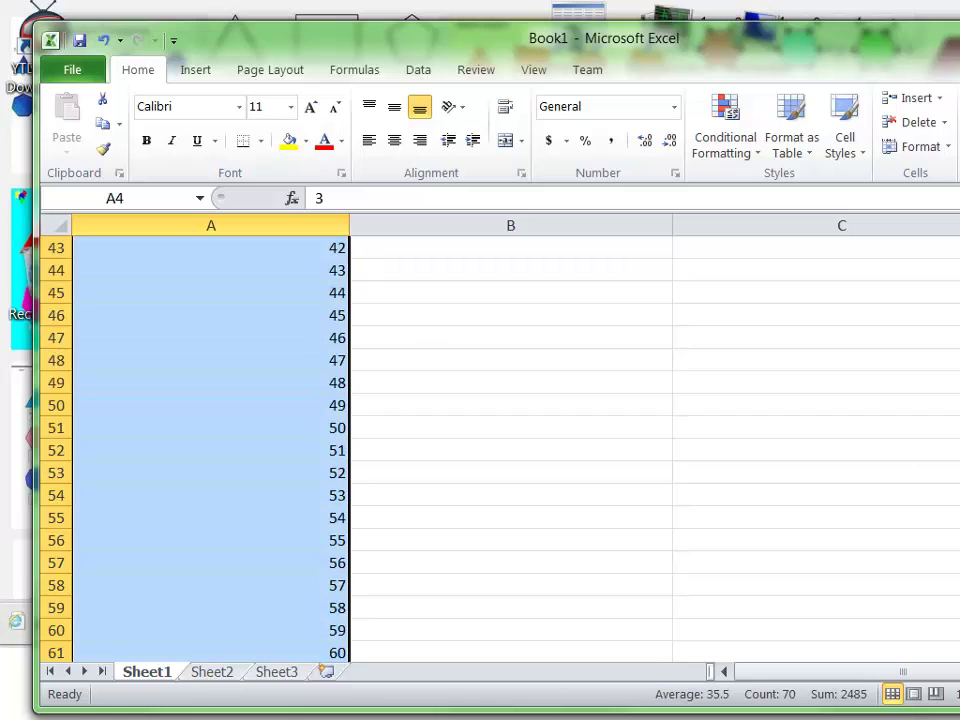
scroll(210, 450, up, 1)
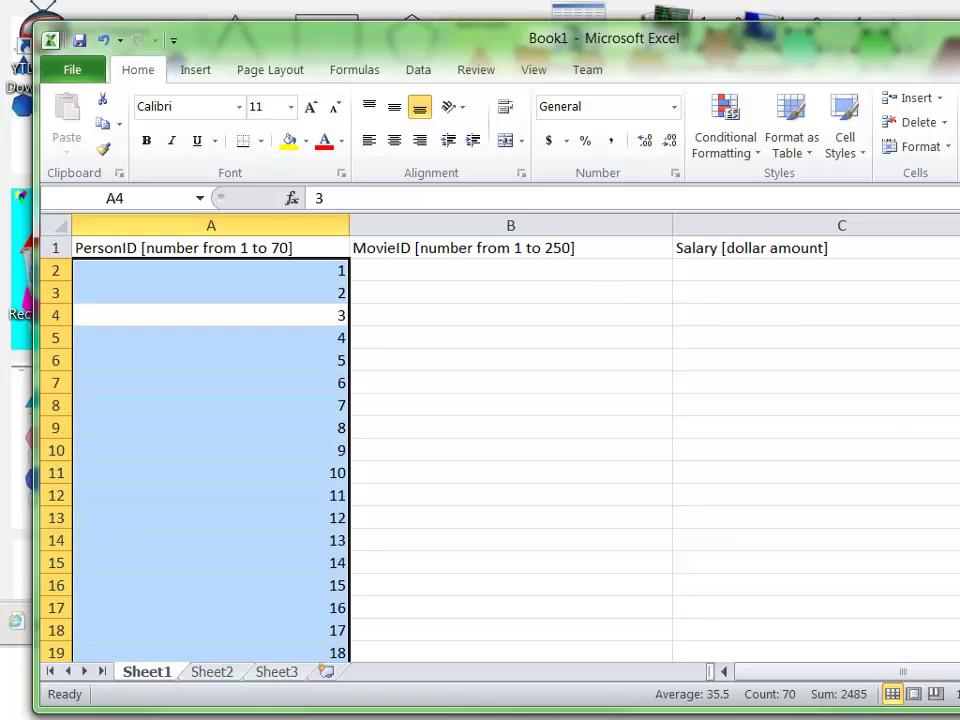
scroll(210, 450, down, 18)
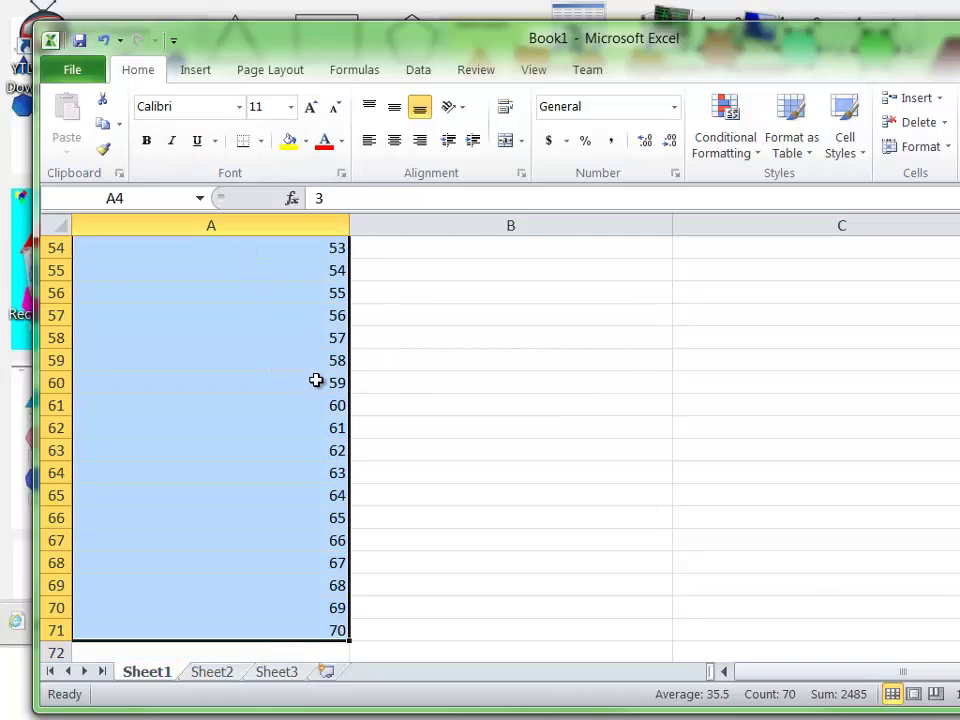
Copy the 1–70 PersonIDs and paste them again at A72 and A142.
key(ctrl+c)
click(260, 653)
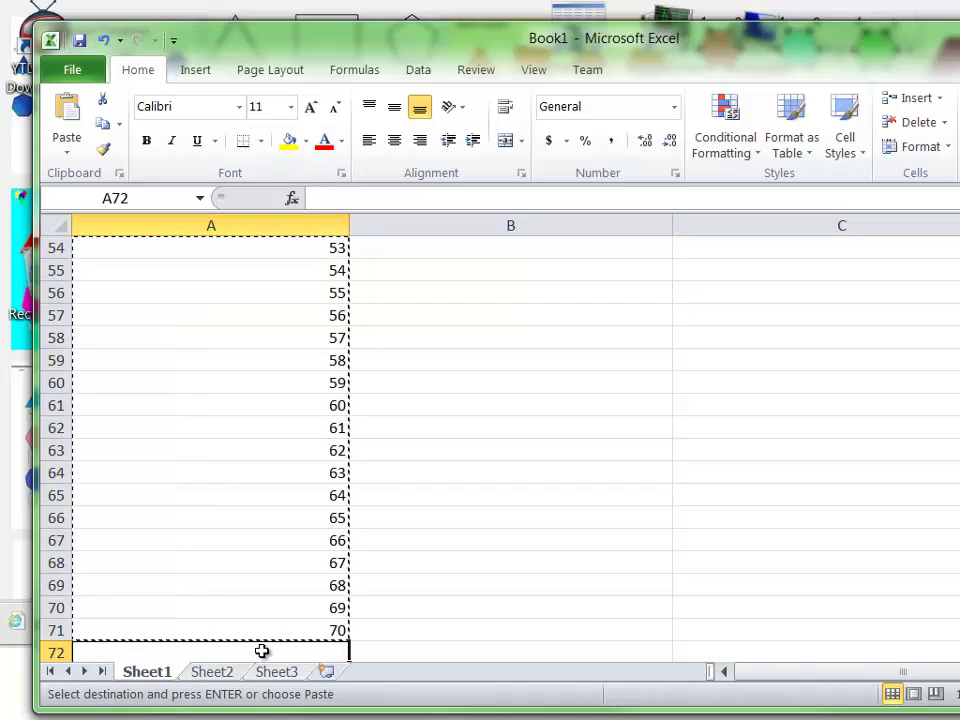
key(ctrl+v)
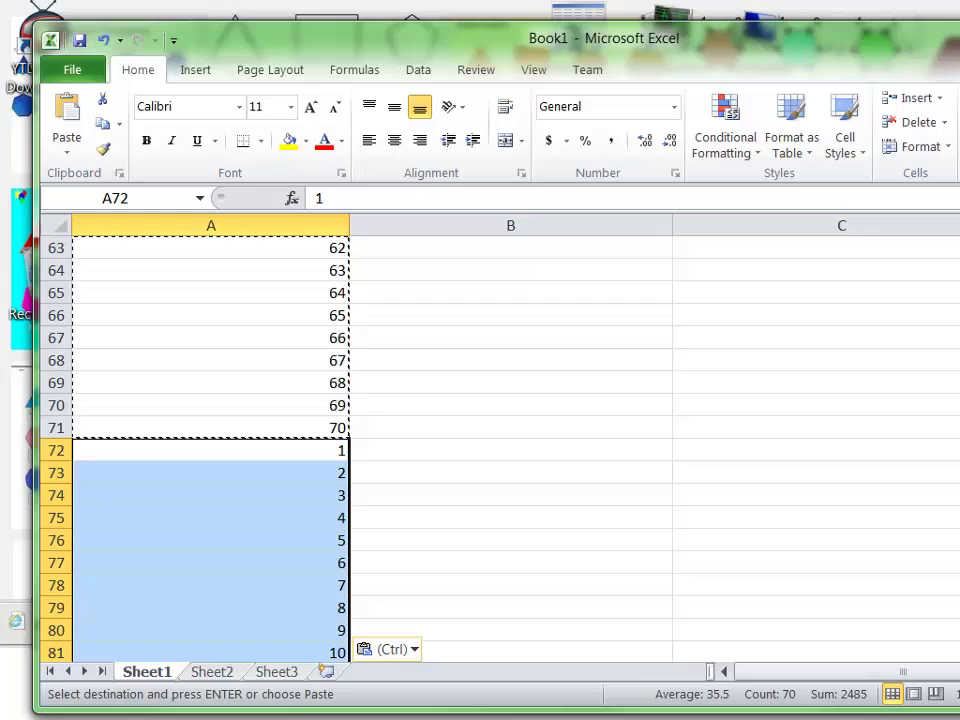
scroll(200, 450, down, 12)
scroll(200, 450, down, 8)
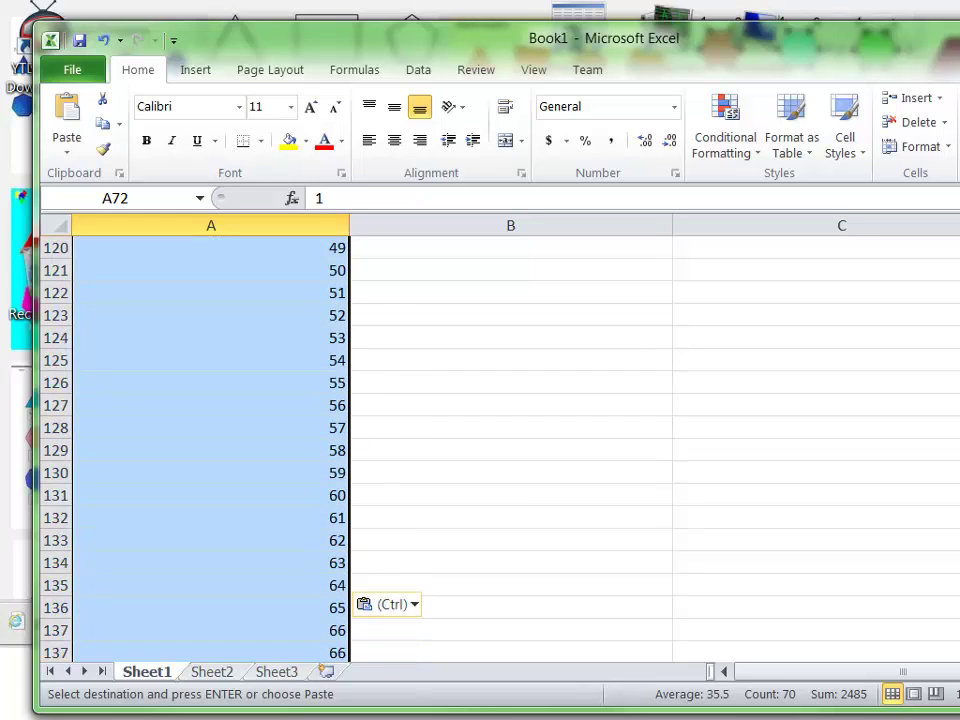
click(247, 651)
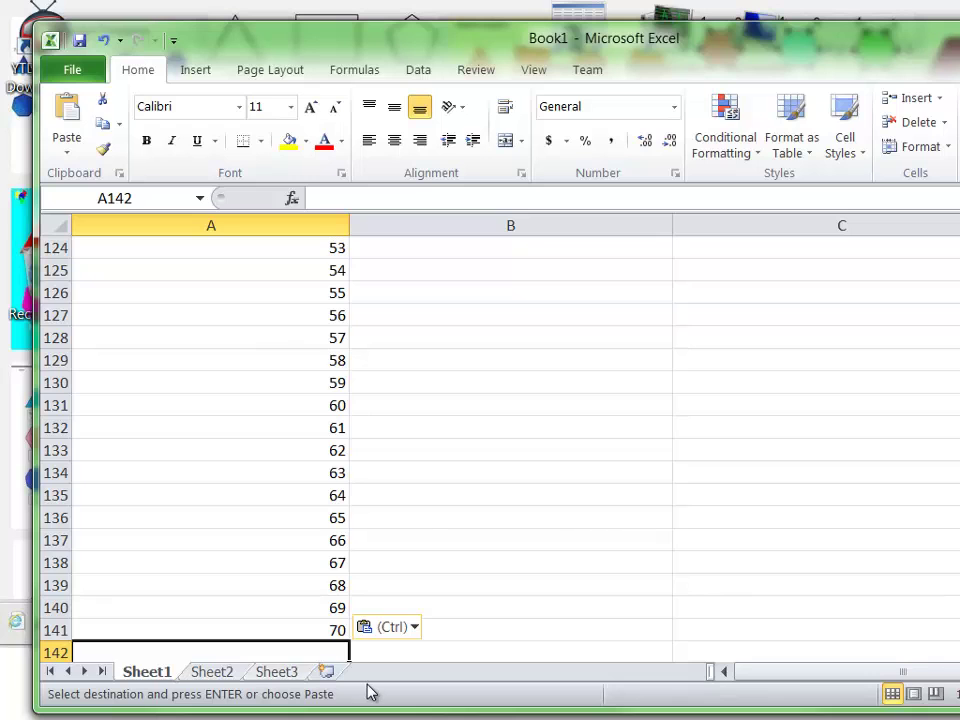
key(ctrl+v)
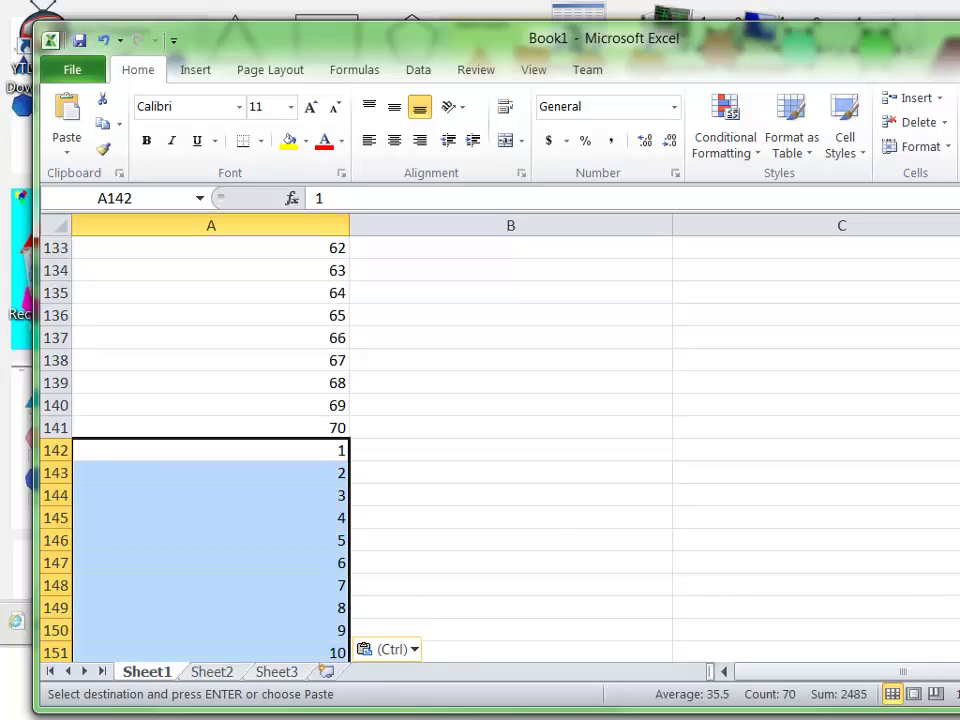
Paste a third copy of 1–70 at A212, filling rows 212–281, and select A282.
scroll(200, 450, down, 20)
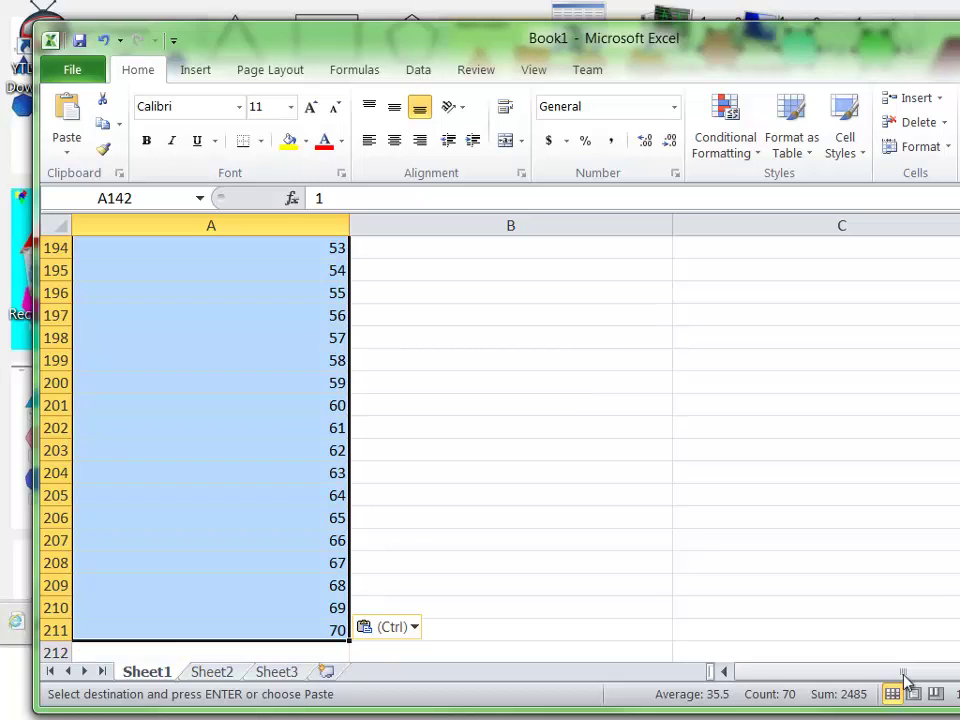
click(279, 653)
key(ctrl+v)
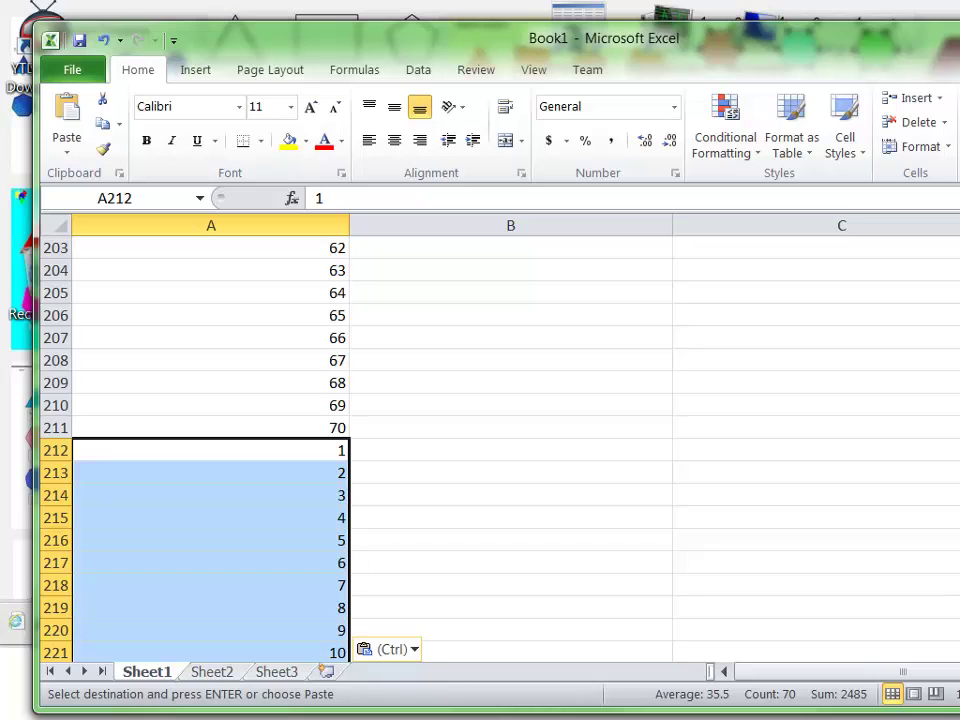
scroll(200, 450, down, 20)
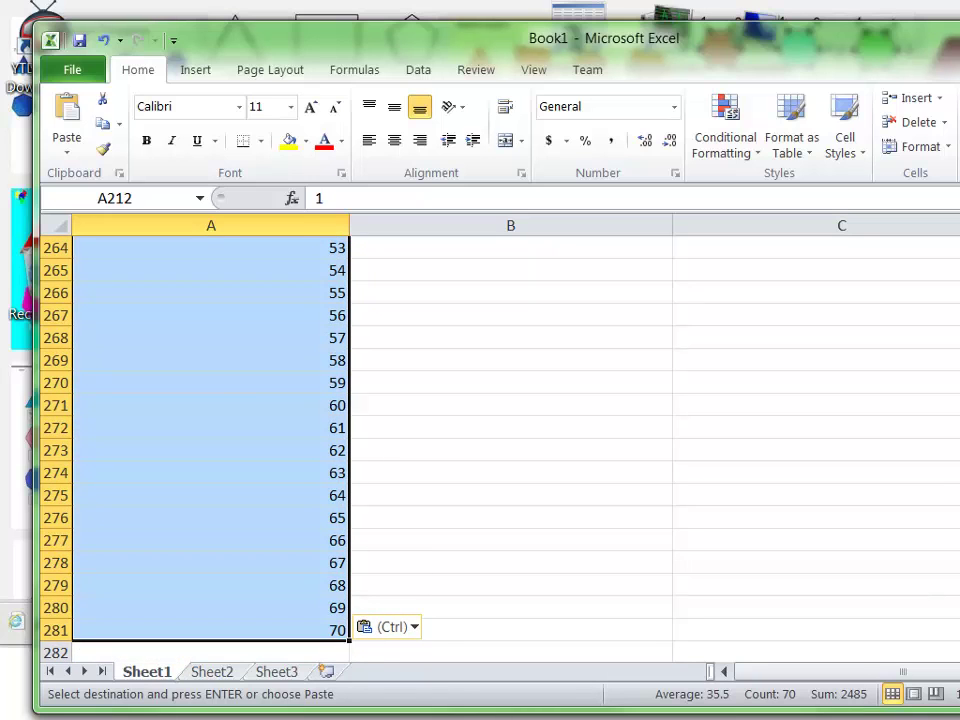
scroll(200, 450, down, 5)
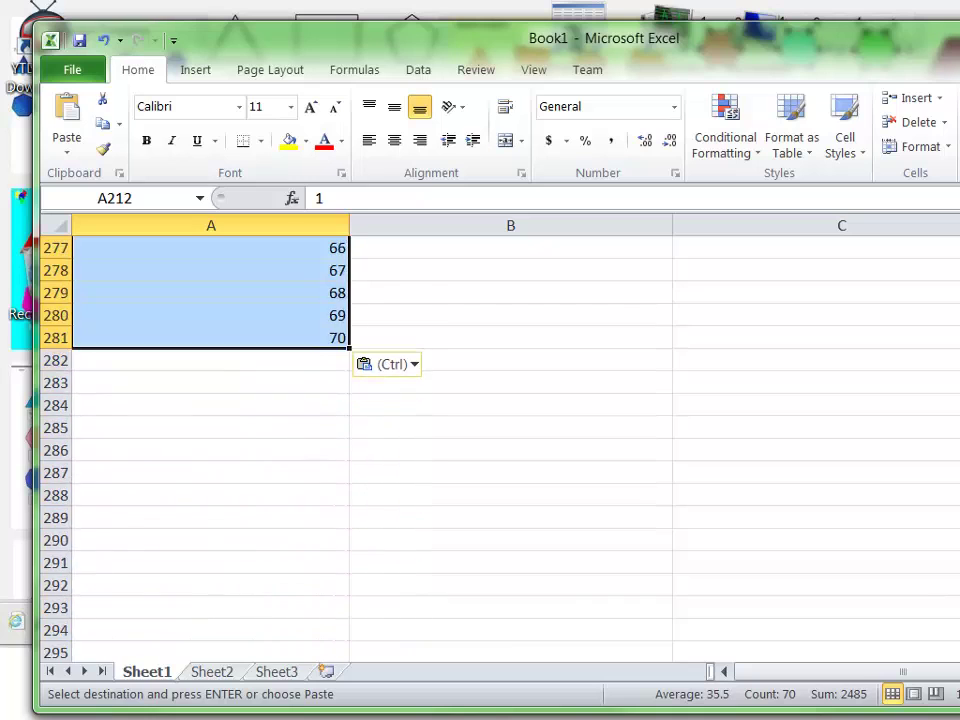
click(331, 293)
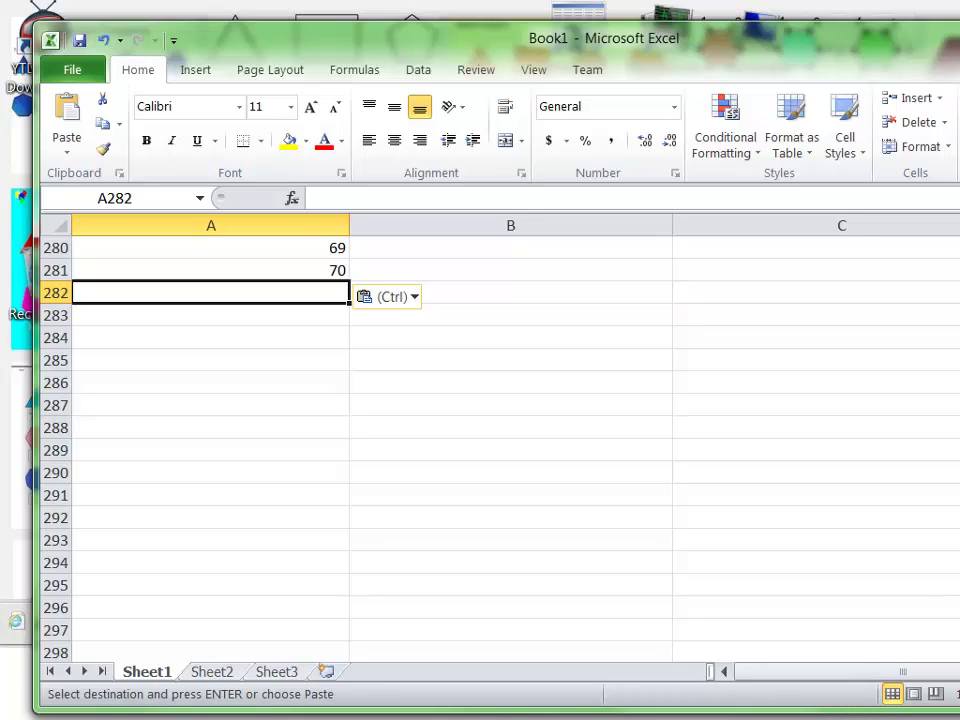
Type 1s into A282:A287 and 2s down column A to row 300.
text(1)
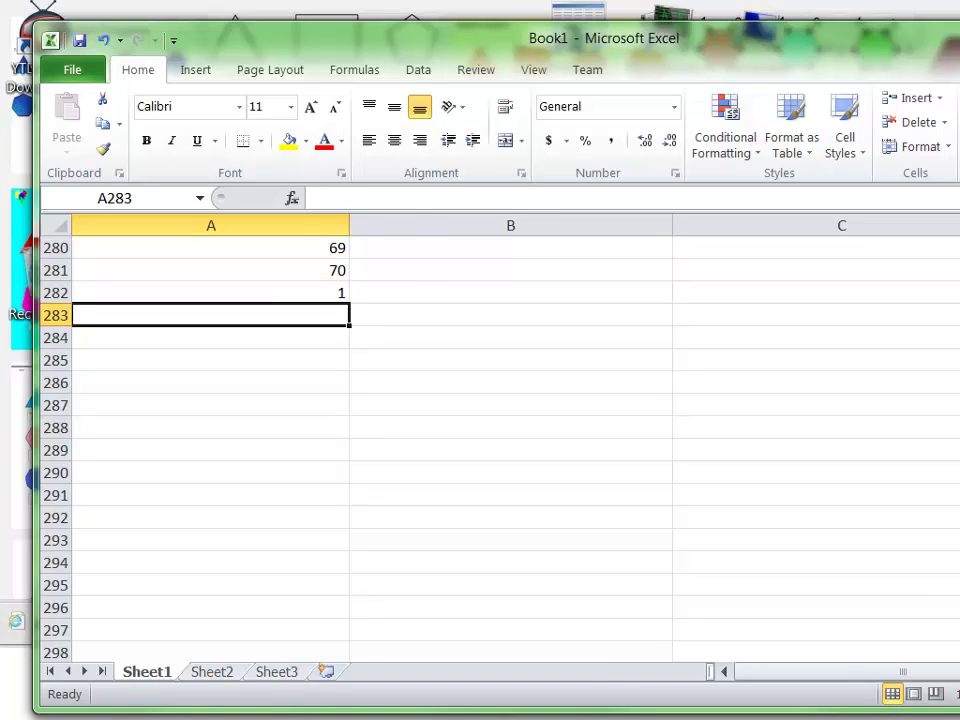
text( 1 1 1 1 1 2)
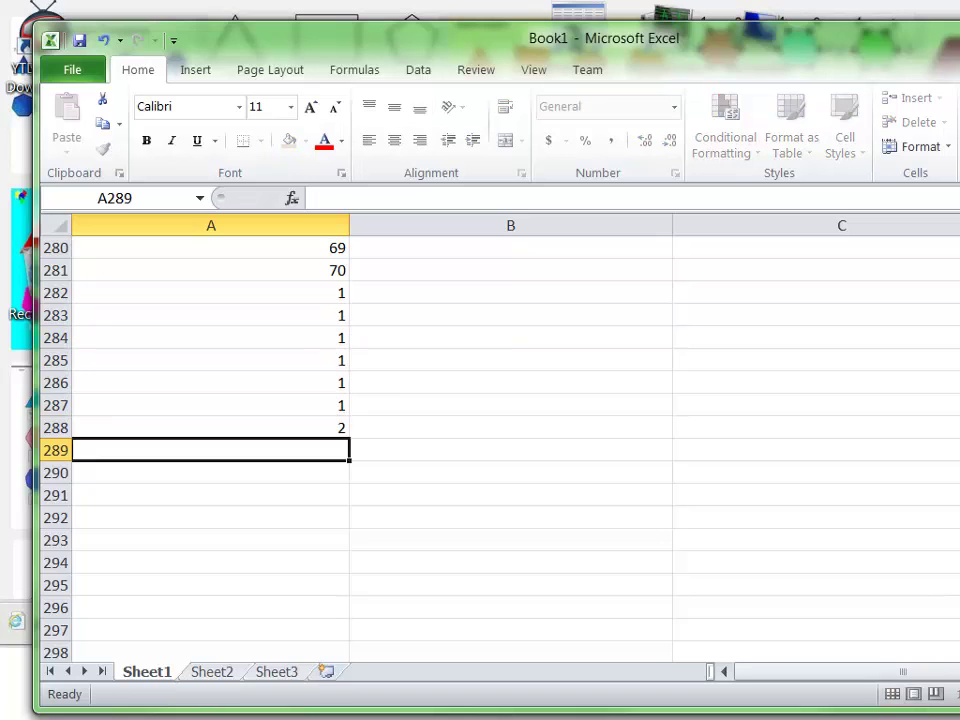
text( 2 2 2 2 2 2 2 2 2 )
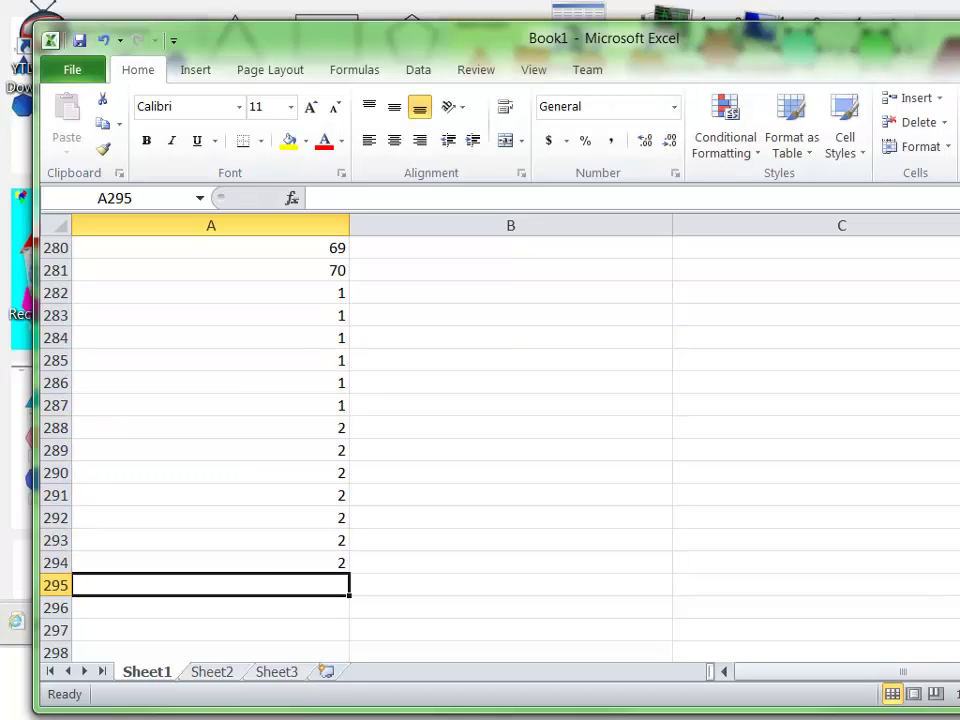
text(2)
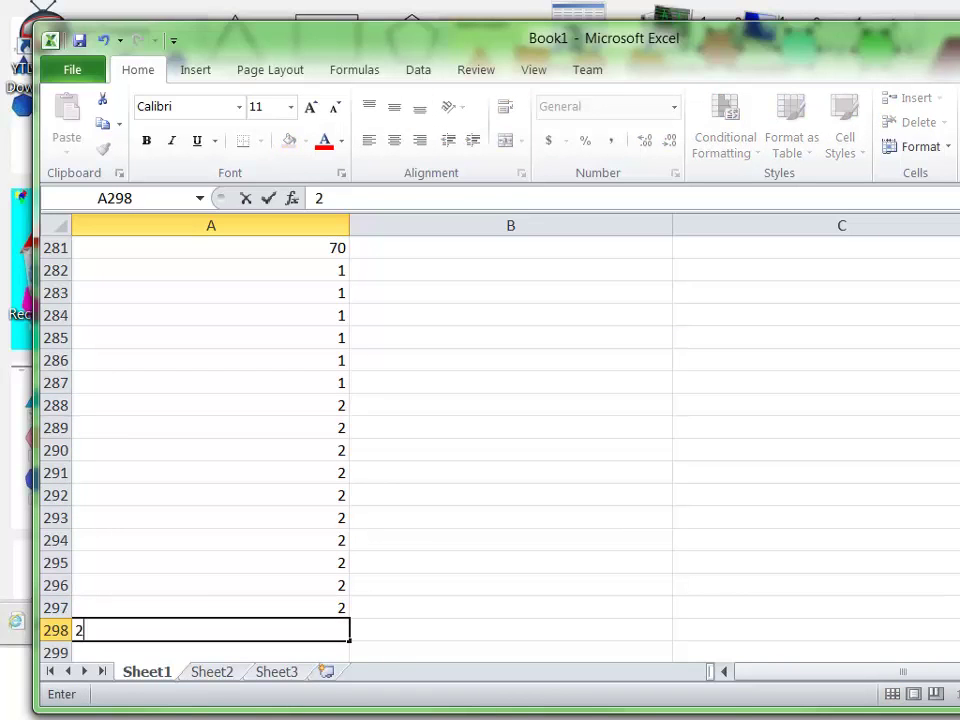
key(Return)
text(2)
key(Return)
text(2)
key(Return)
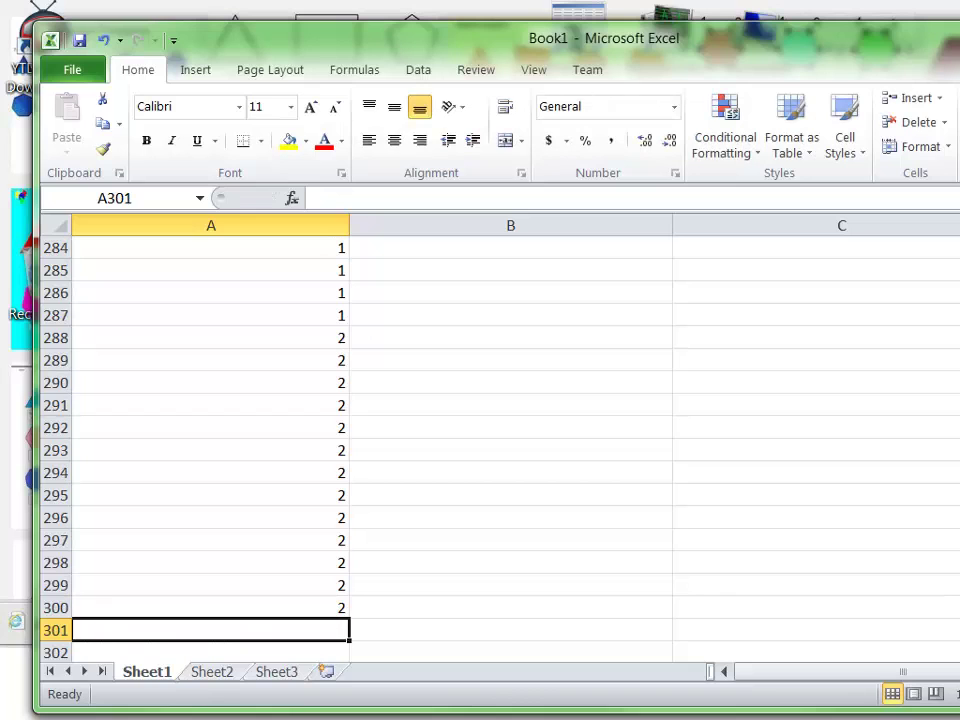
Set cell A301 to 3 instead of 2.
click(210, 607)
click(210, 630)
text(2)
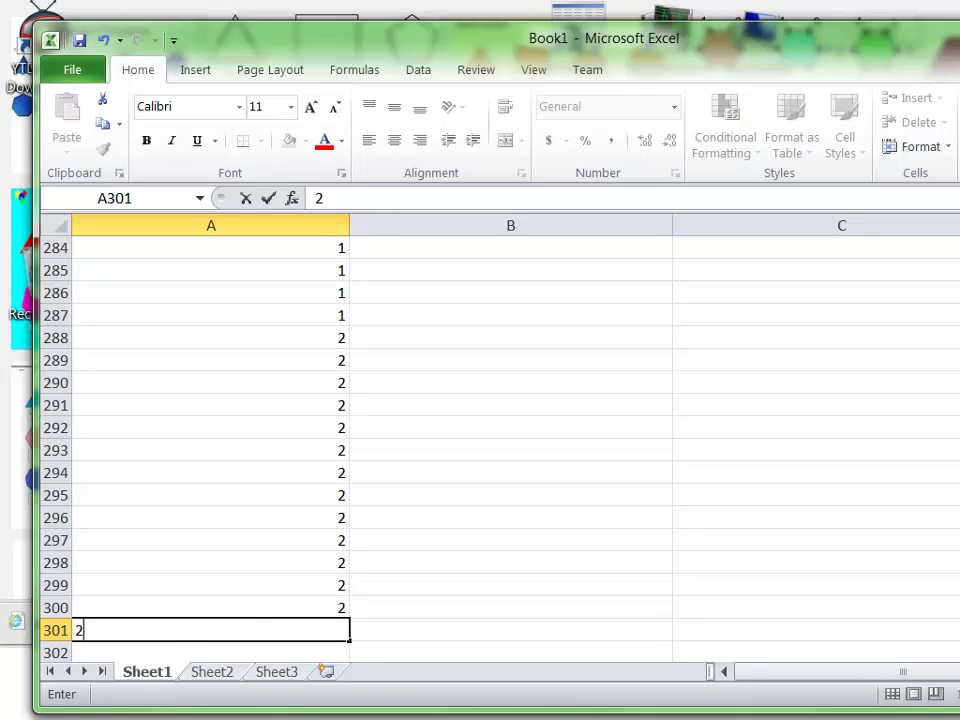
key(Tab)
click(210, 630)
text(3)
click(210, 607)
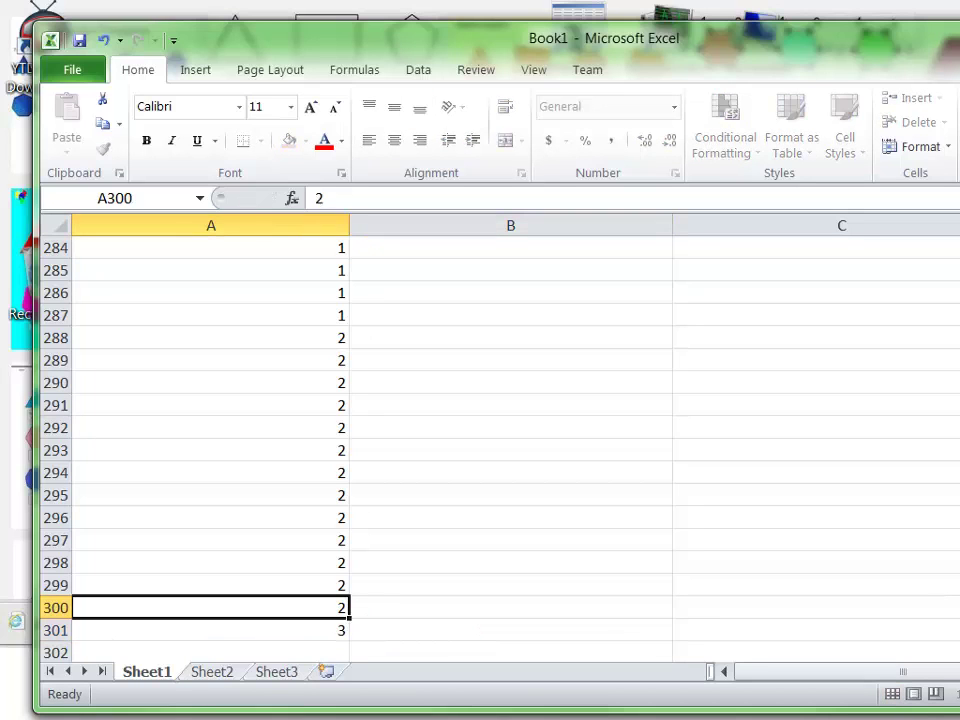
click(510, 607)
key(Up)
key(Up)
key(Up)
key(Up)
key(Up)
key(Up)
key(Up)
key(Up)
key(Up)
key(Up)
key(Up)
key(Up)
key(Up)
key(Up)
key(Up)
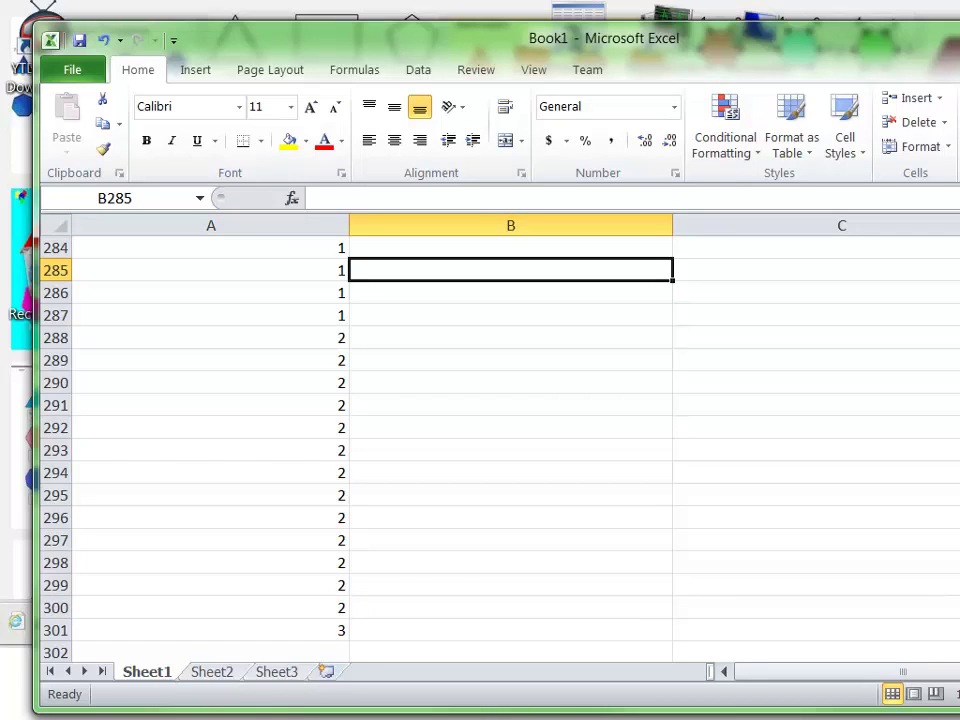
scroll(516, 273, up, 20)
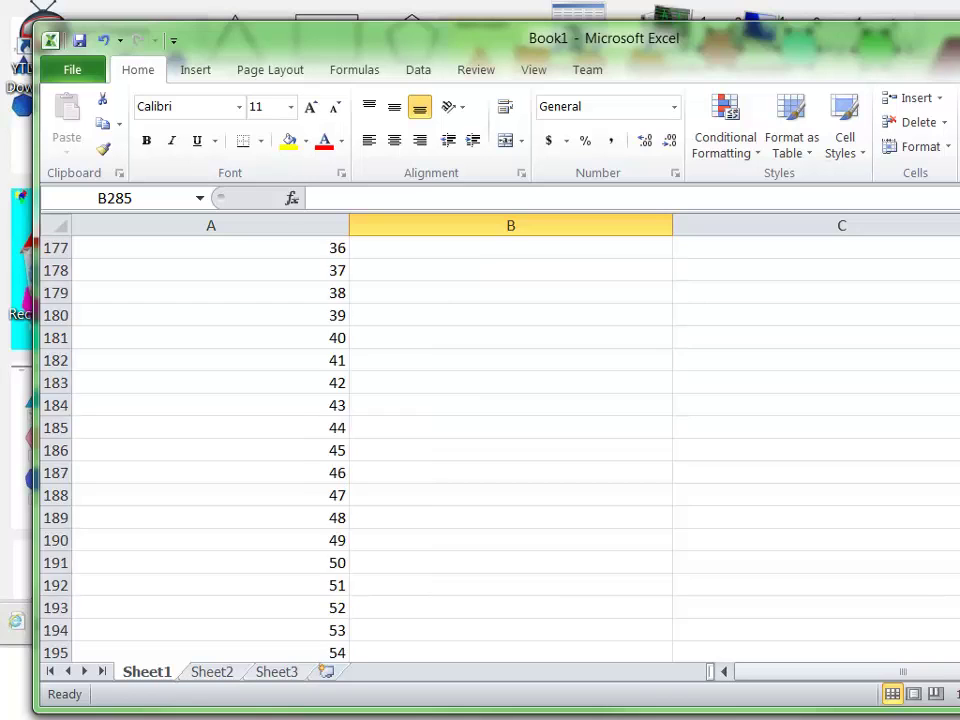
Enter MovieIDs 1, 2, 3 in B2:B4 and fill the series to 250 in row 251.
click(514, 272)
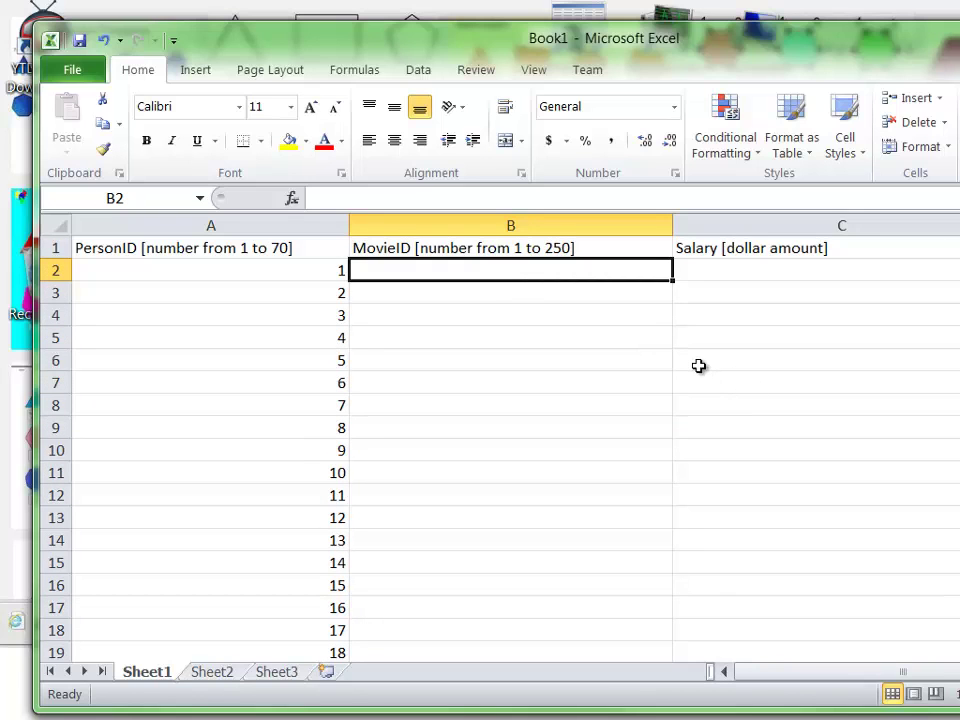
text(1)
key(Return)
text(2)
key(Return)
text(3)
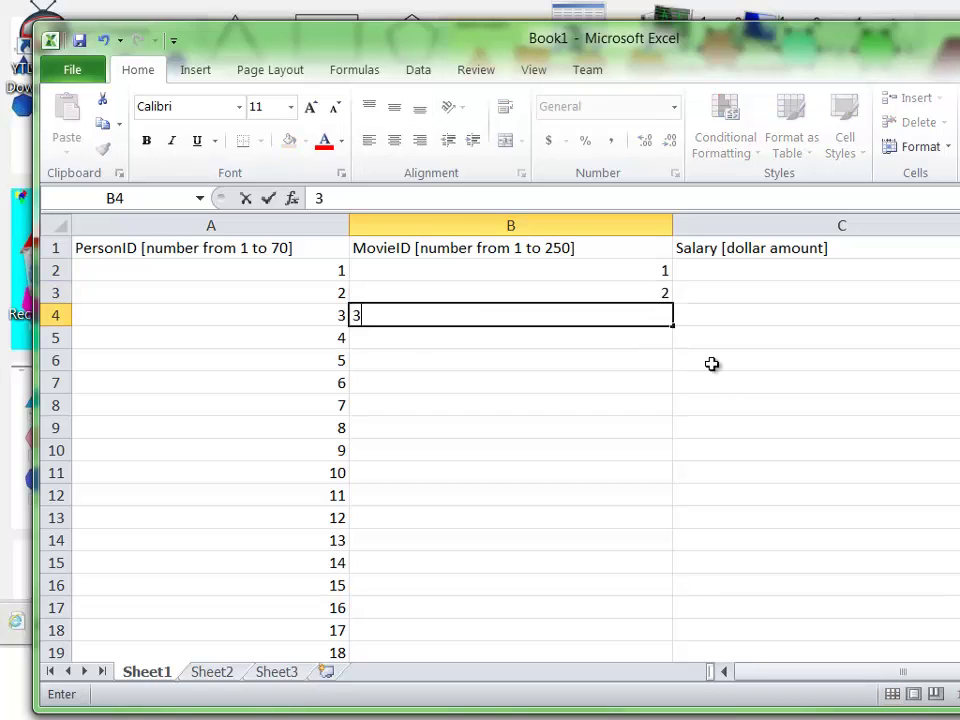
key(Return)
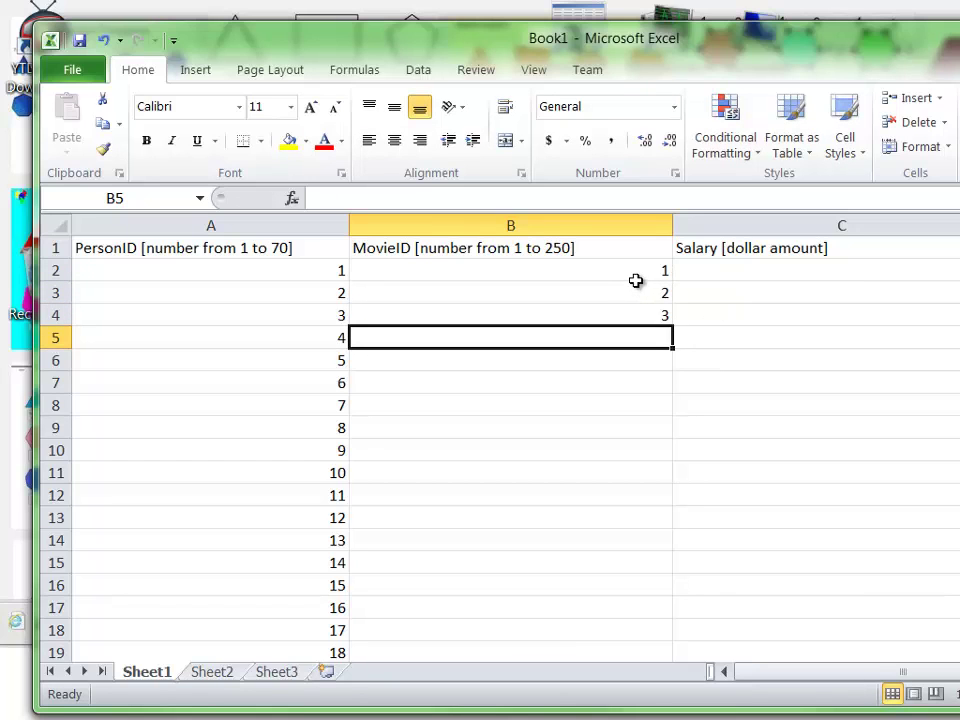
drag(634, 278, 534, 340)
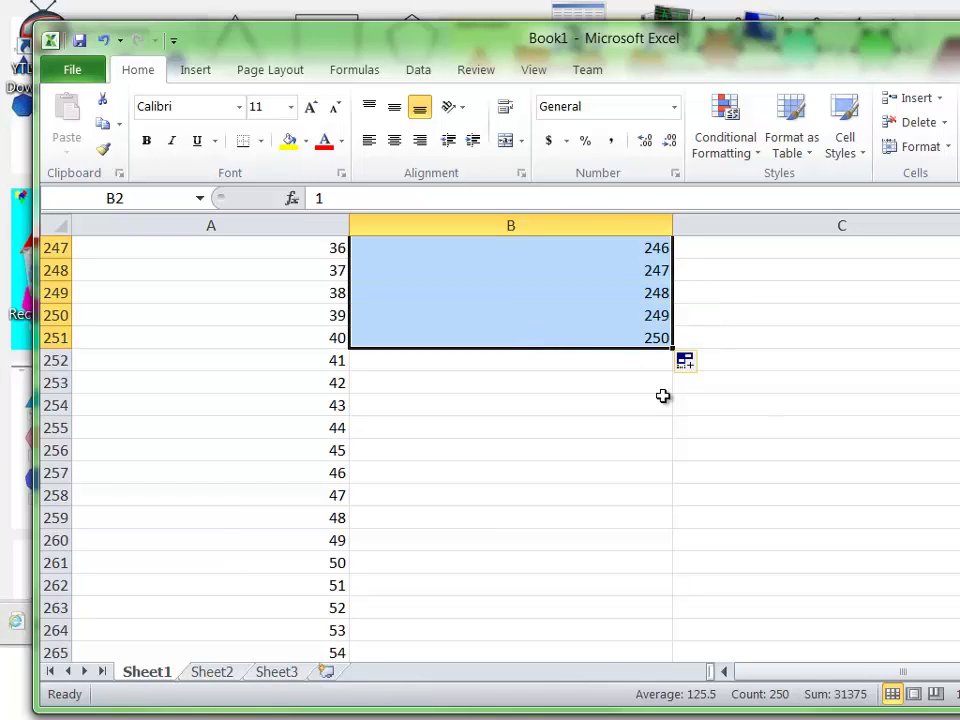
Enter 89 and 99 in B252:B253 and extend by tens to 579 in row 301.
click(658, 363)
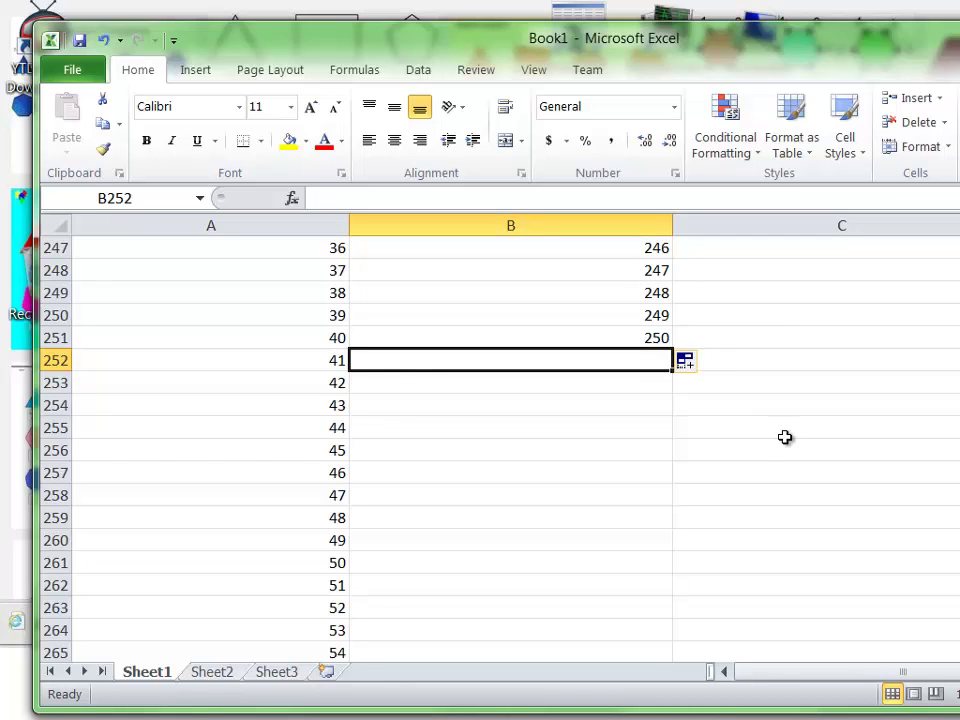
text(89)
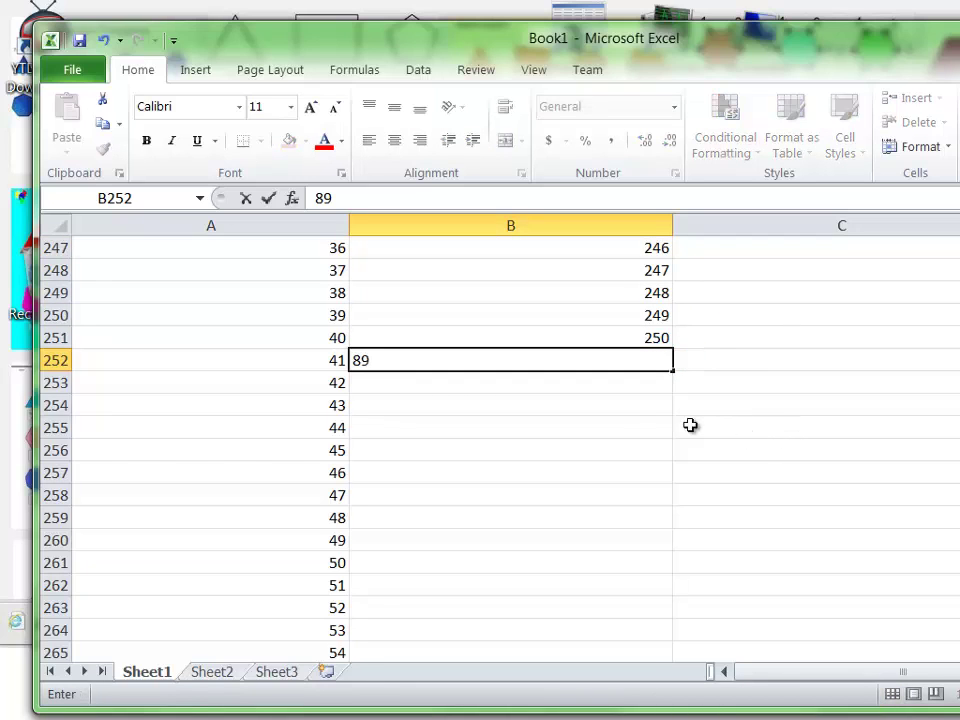
key(Return)
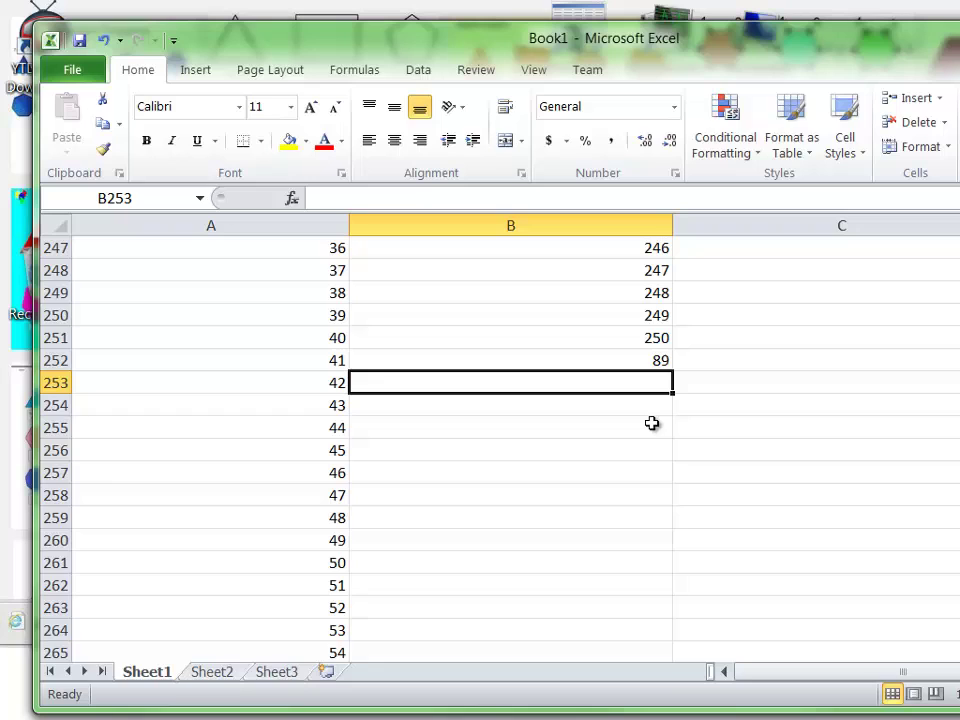
text(99)
click(653, 430)
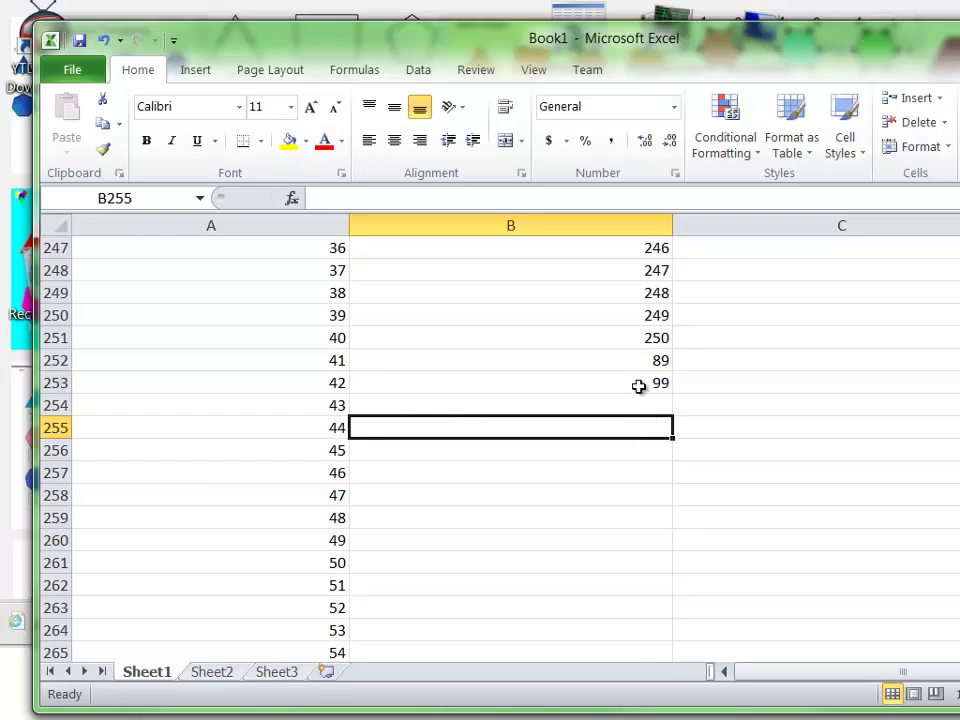
drag(636, 380, 620, 577)
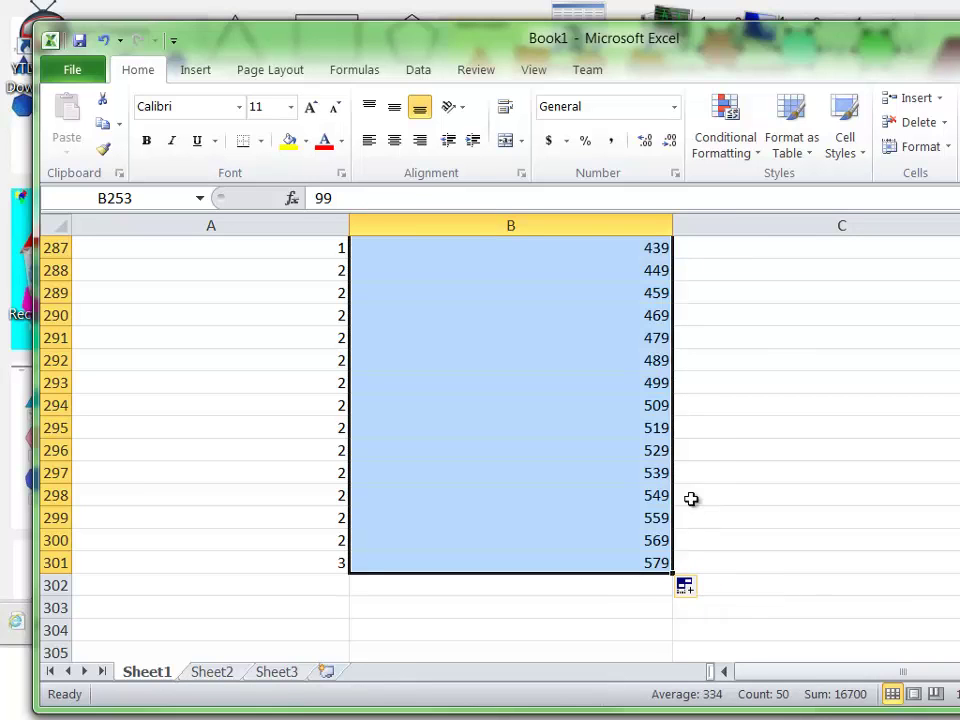
scroll(720, 449, up, 11)
scroll(718, 446, up, 4)
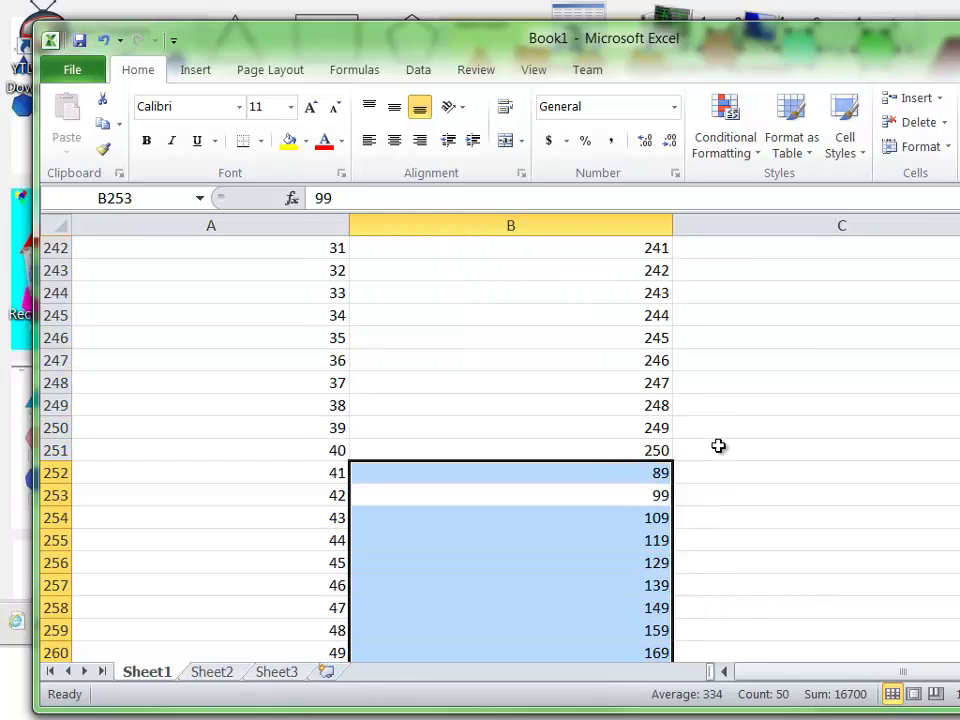
click(739, 500)
scroll(777, 490, up, 4)
scroll(777, 490, up, 20)
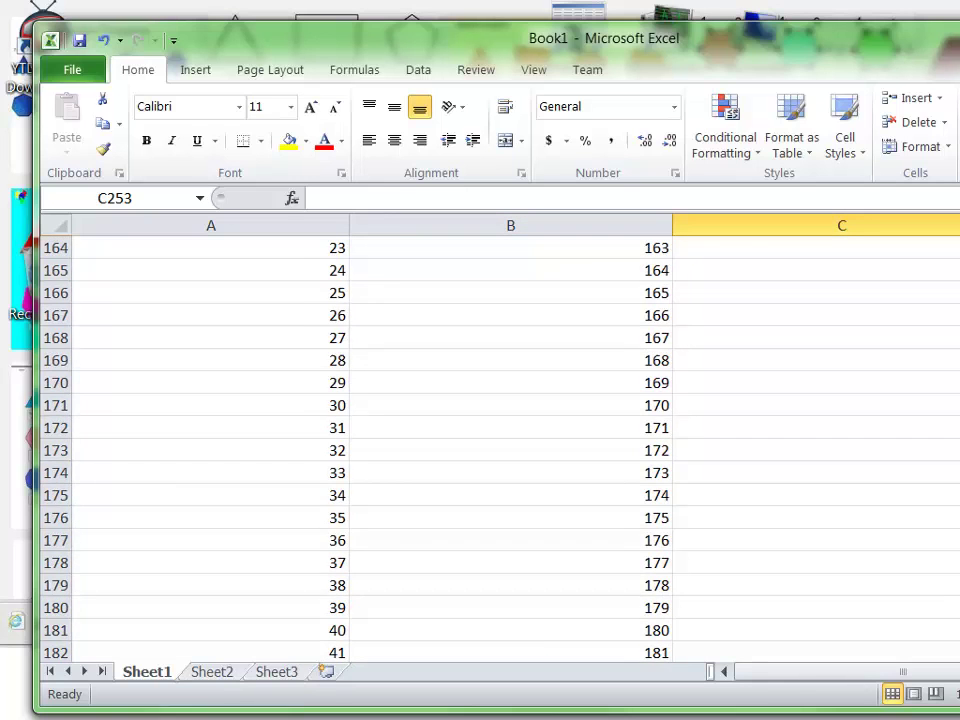
scroll(500, 450, up, 20)
click(876, 272)
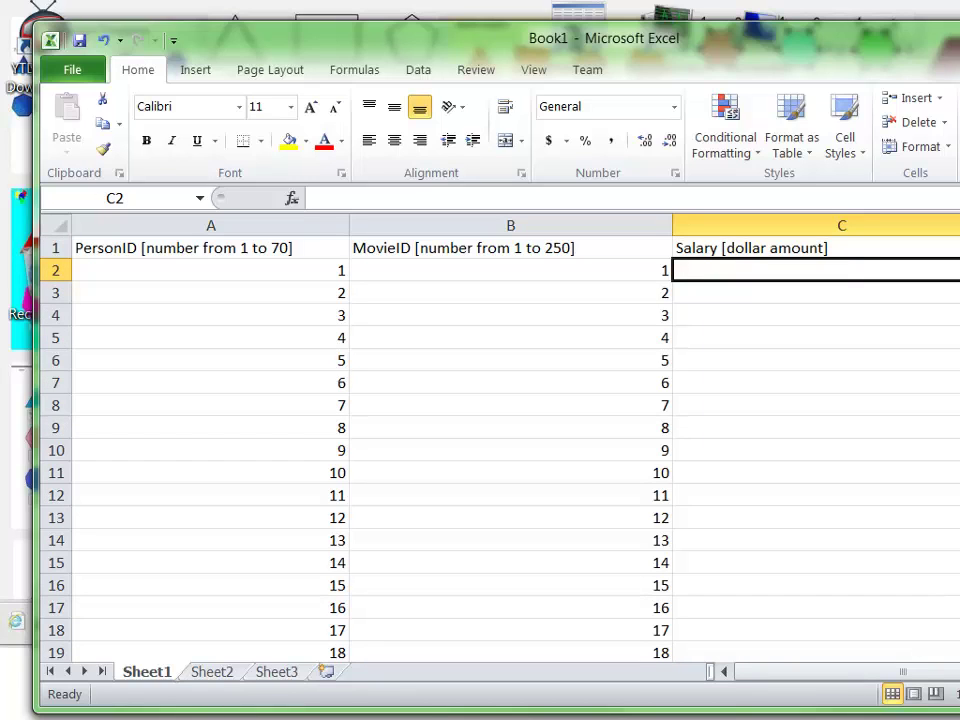
Enter salary 123456.78 in C2 and 222333 in C3.
text(123456.78)
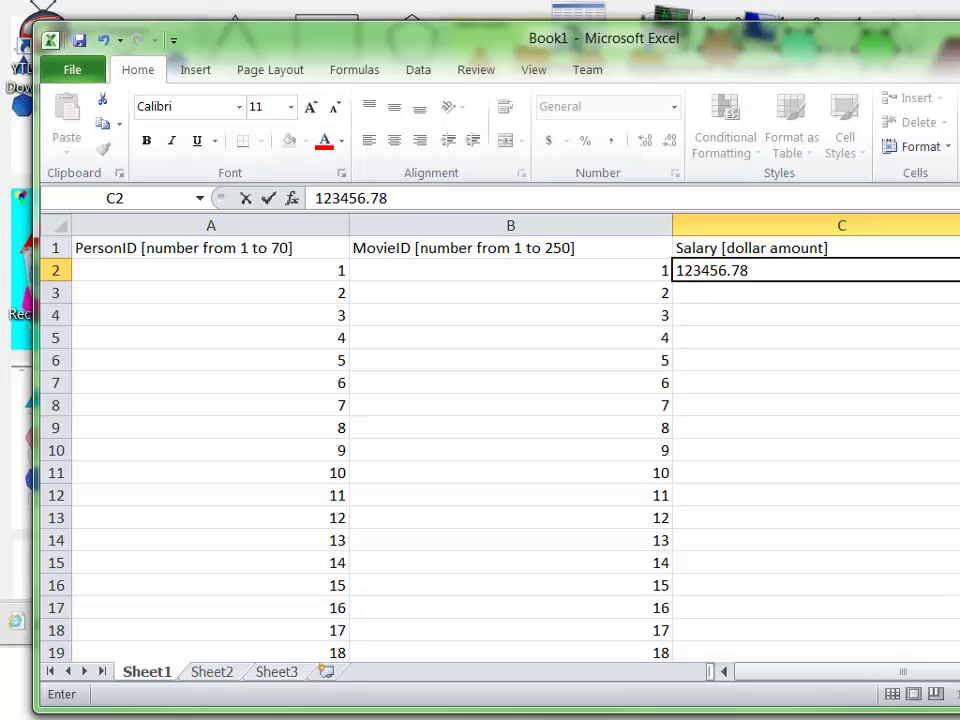
key(Return)
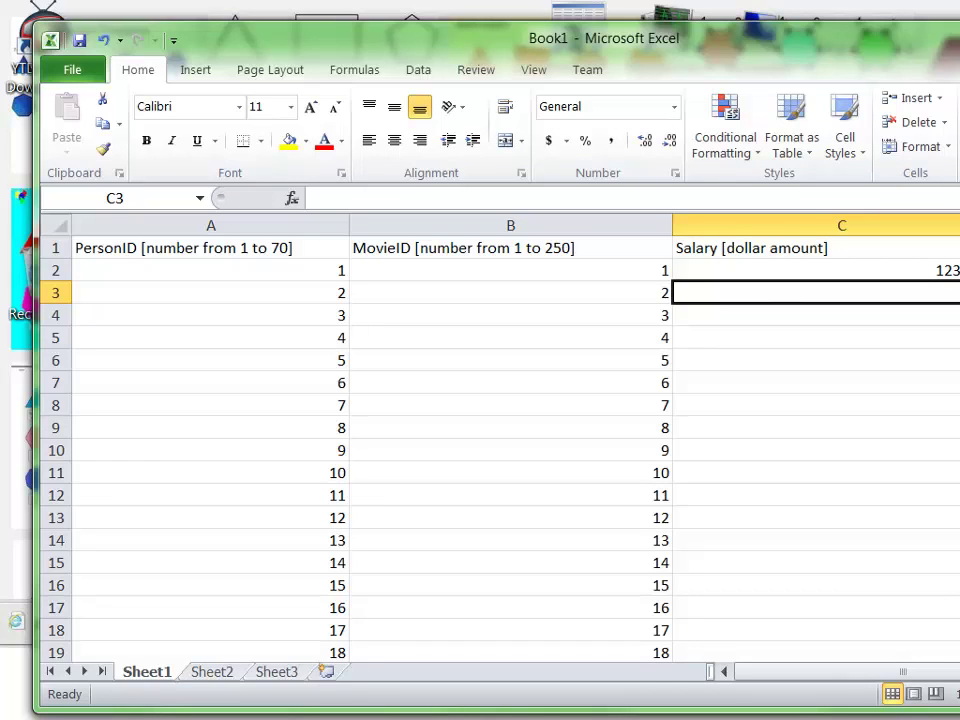
text(2)
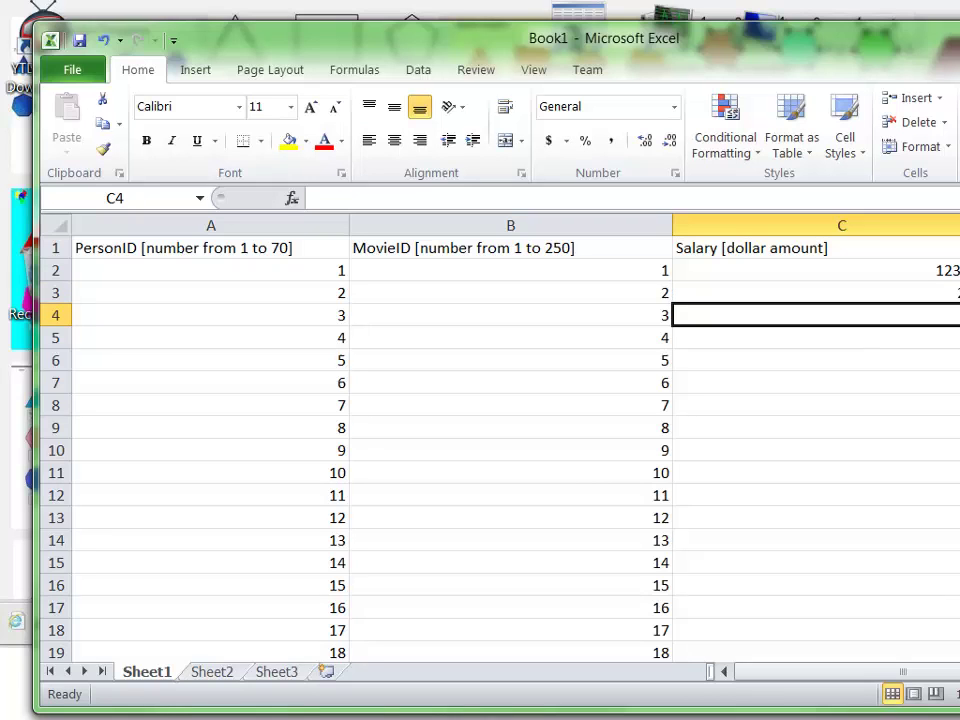
click(815, 292)
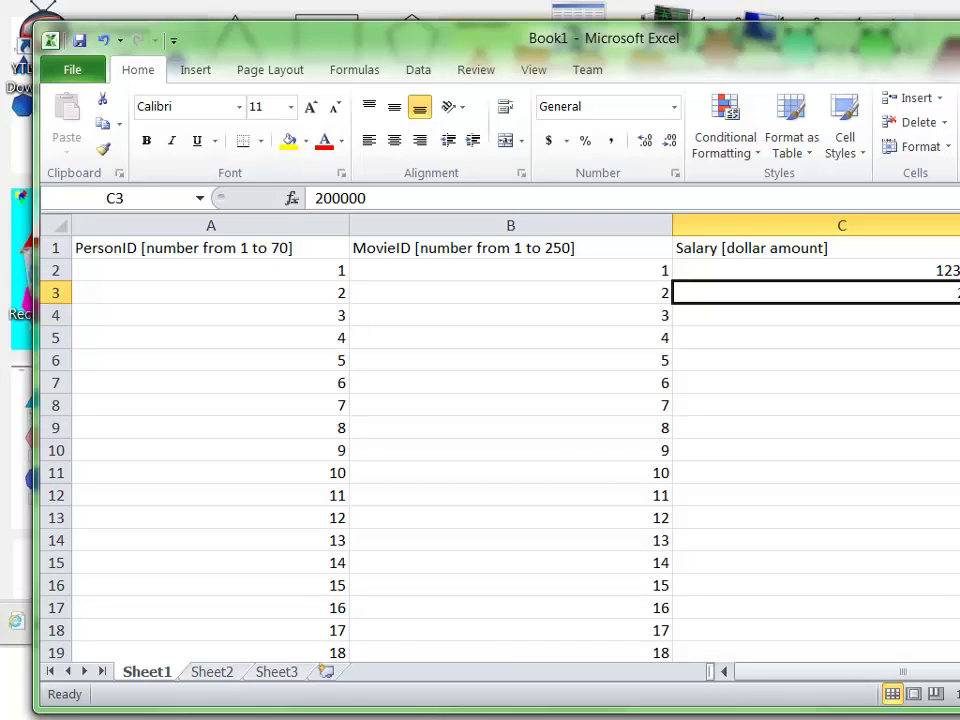
text(222333)
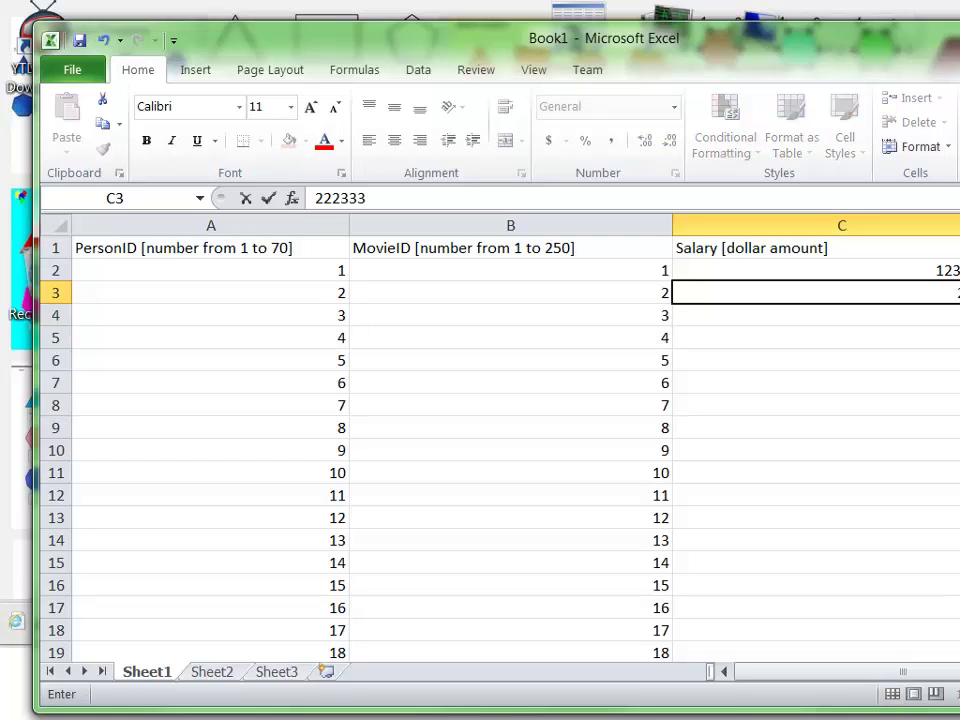
key(Return)
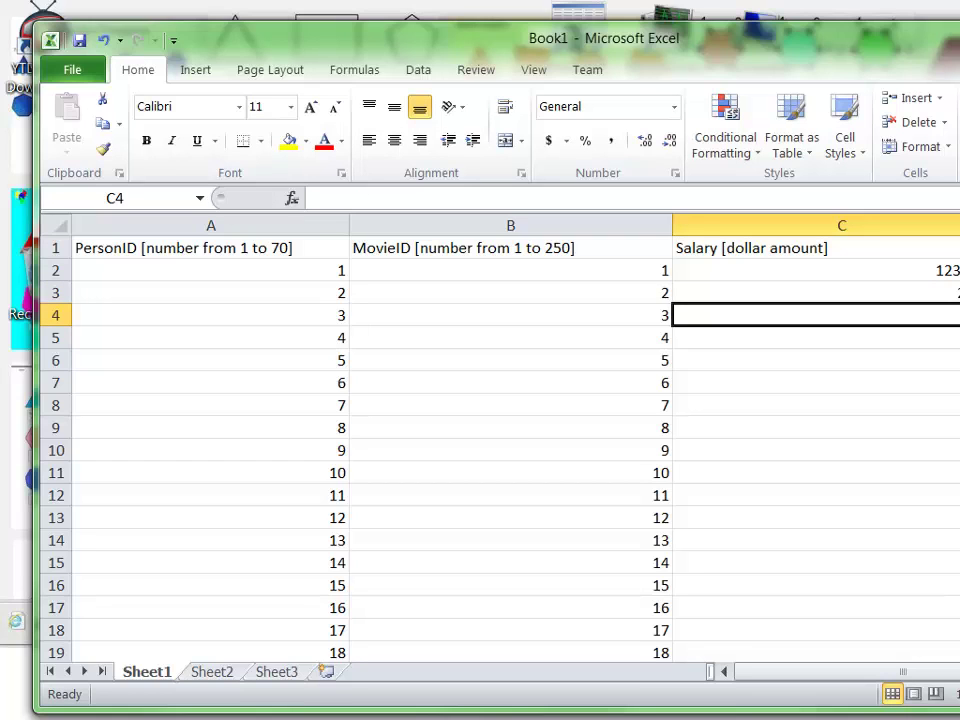
Narrow columns A and B, and fill the C2:C3 salary series to row 88, ending 8626811.7.
drag(955, 270, 957, 618)
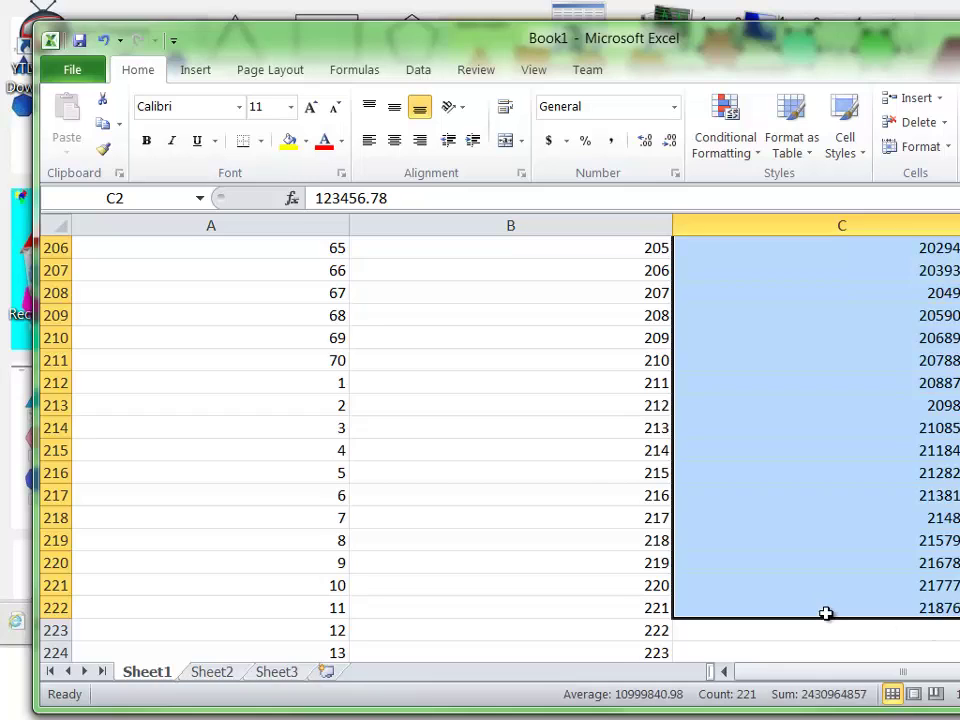
key(ctrl+z)
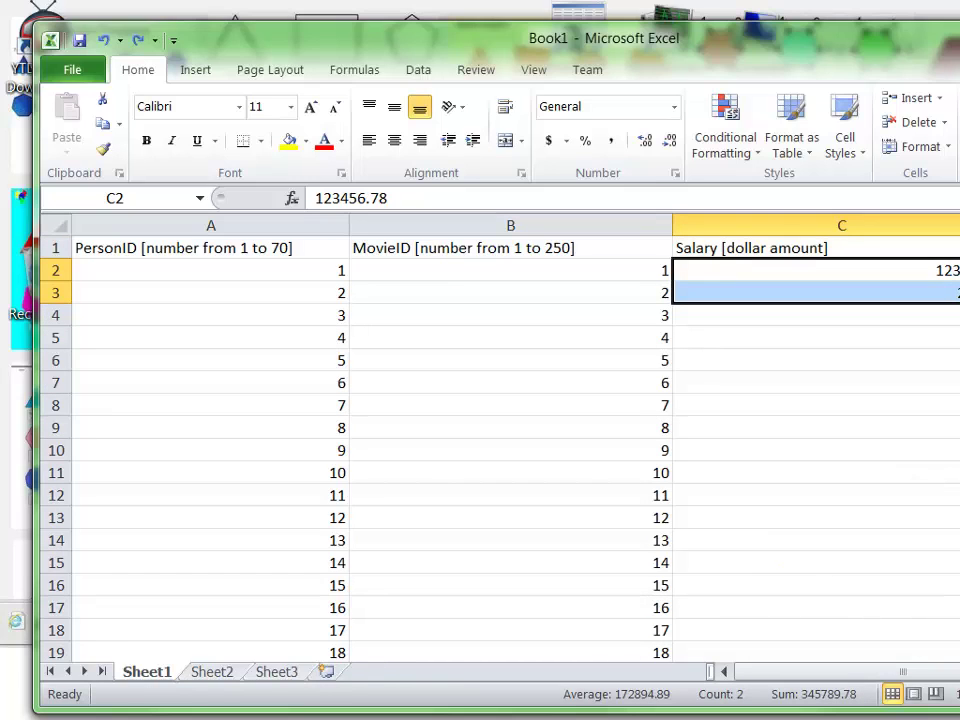
drag(349, 225, 187, 271)
drag(511, 215, 395, 228)
drag(735, 302, 748, 522)
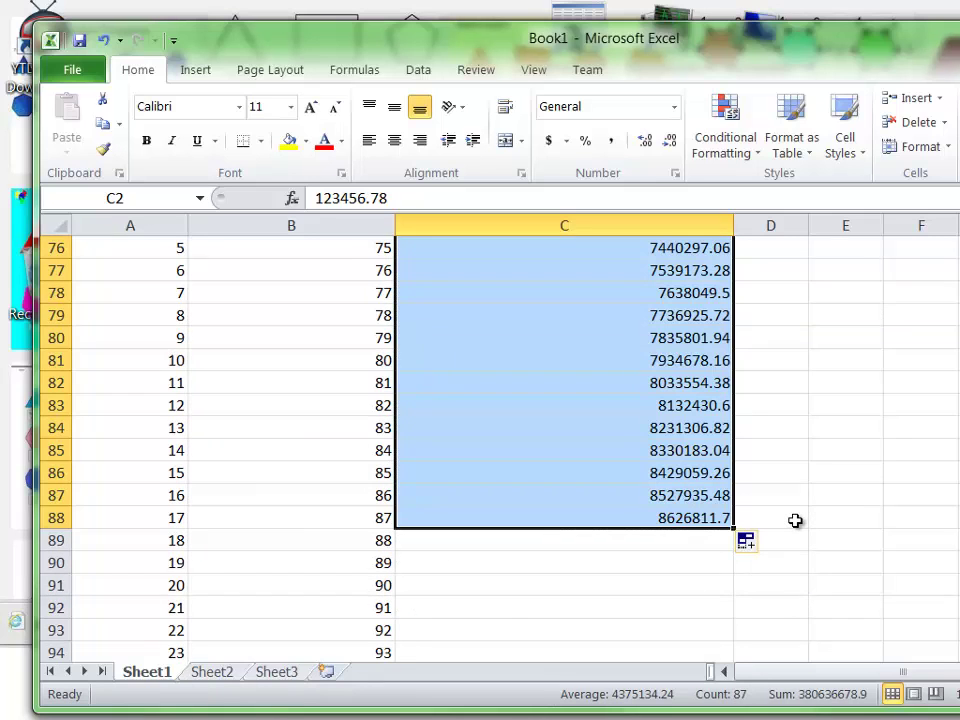
Enter 777888 and 888999 in C89:C90 and extend that series to row 301, ending 24333420.
click(795, 520)
click(707, 540)
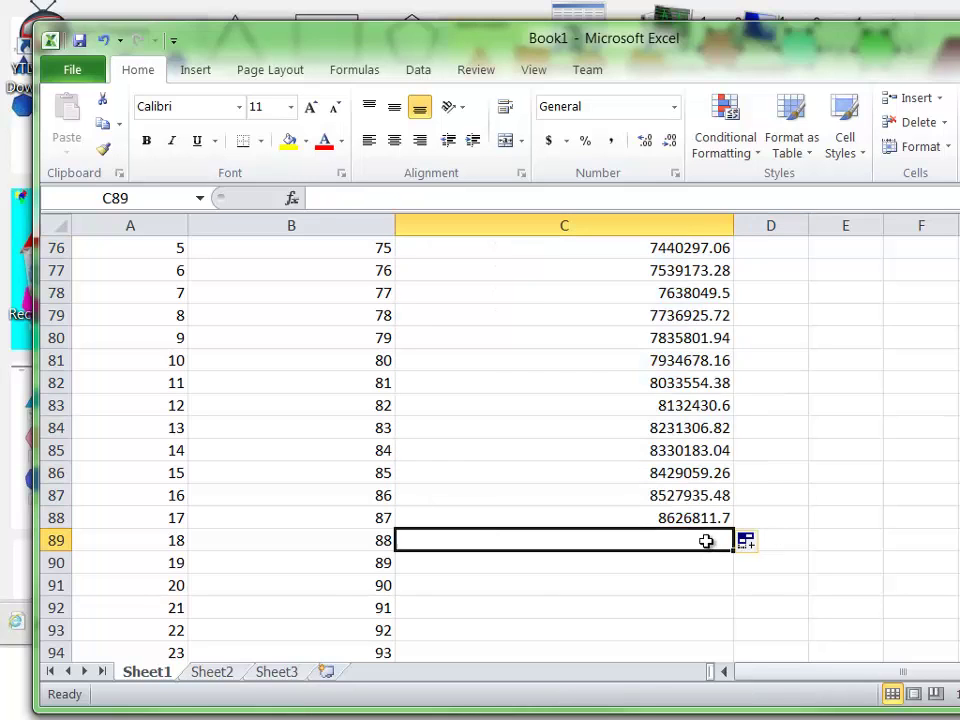
text(77)
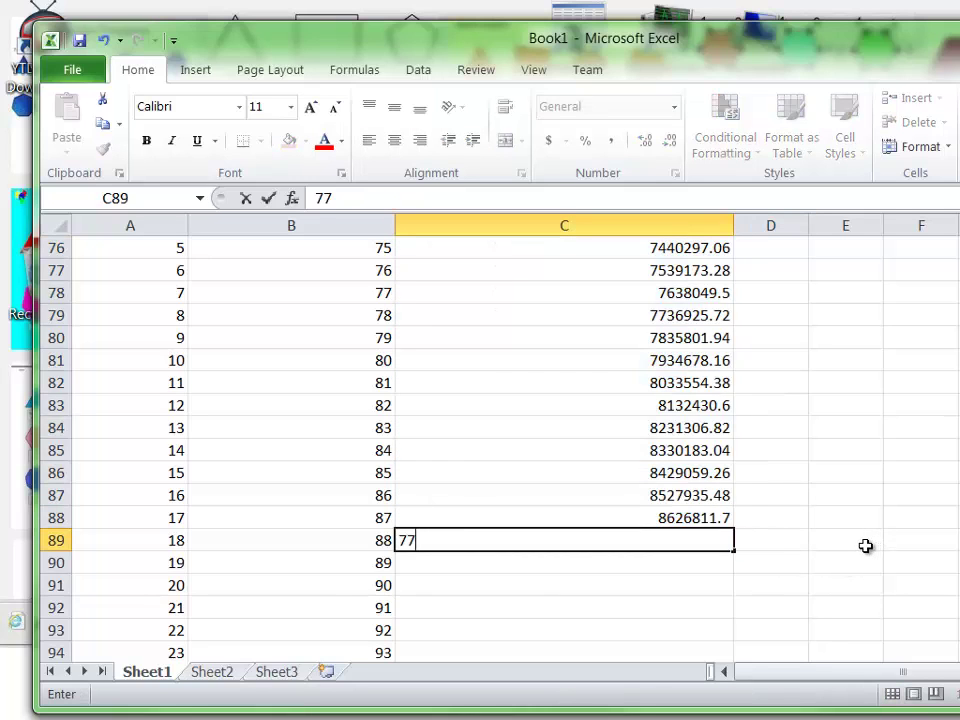
text(7888)
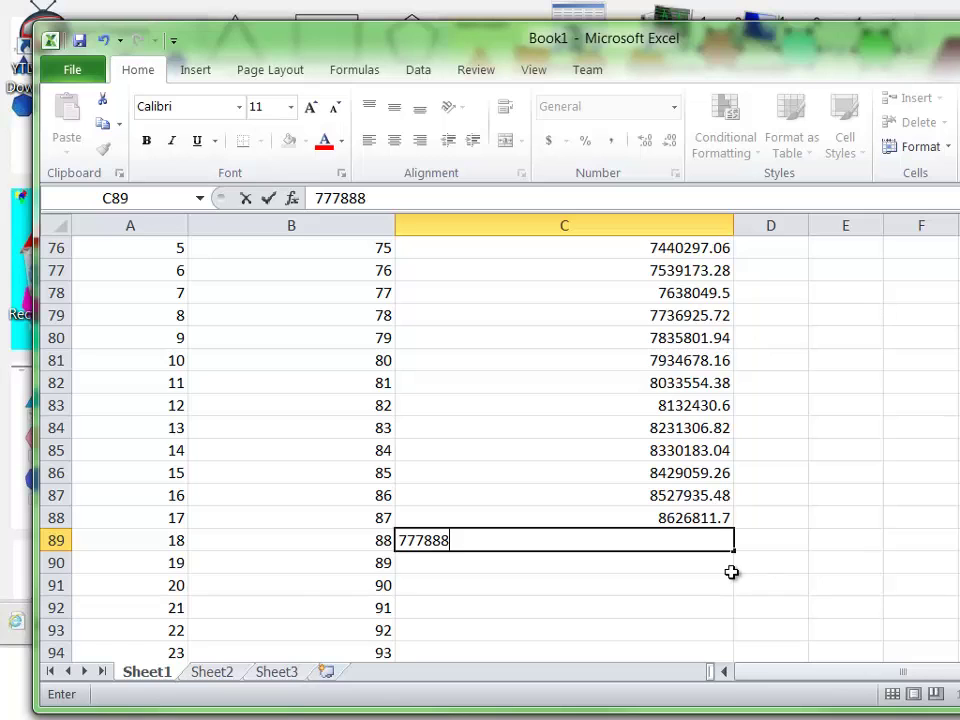
key(Return)
text(888999)
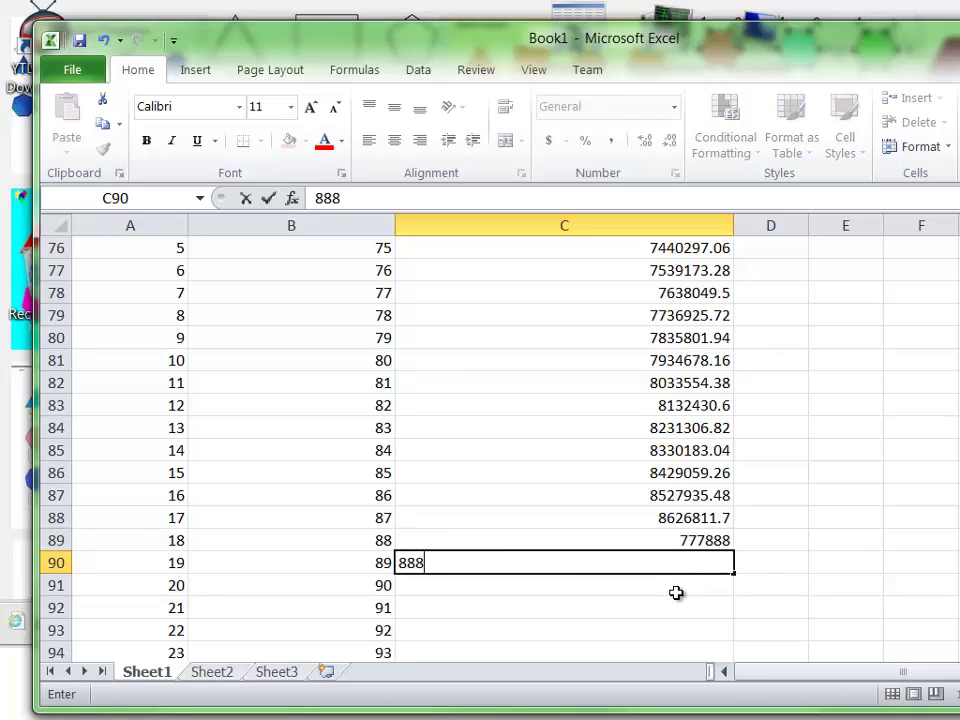
click(679, 602)
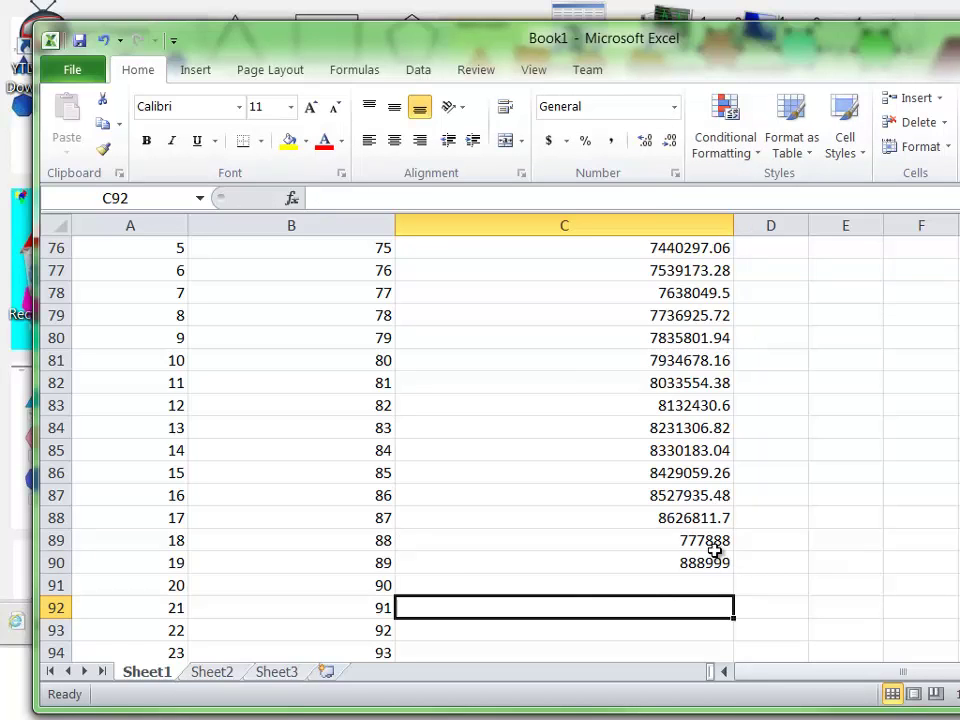
drag(718, 545, 722, 589)
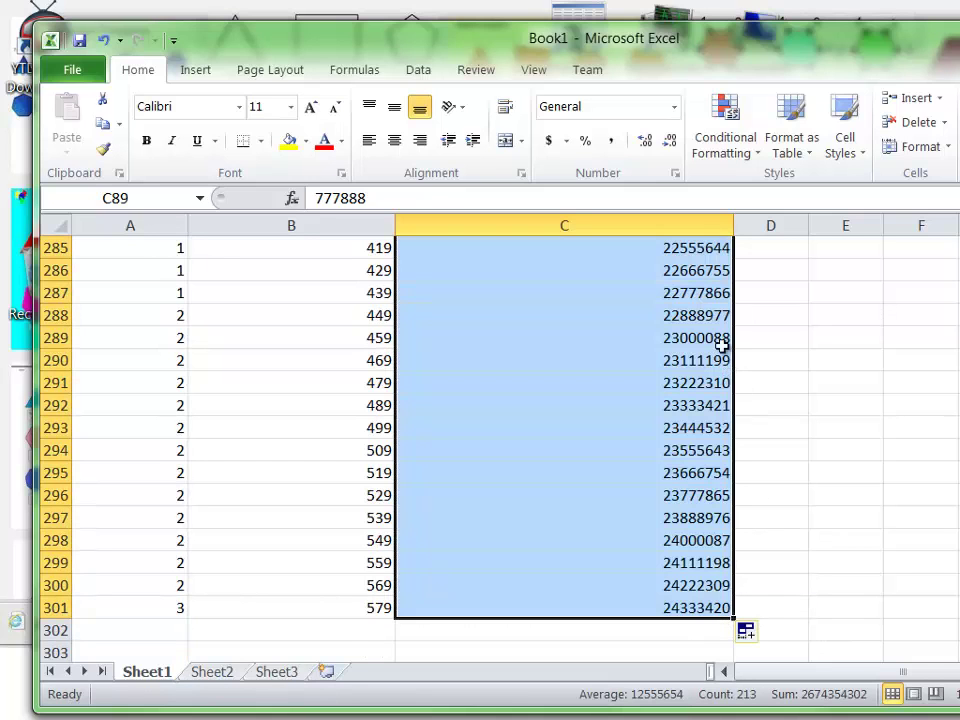
Format the whole Salary column C as Currency with two decimals, e.g. $123,456.78.
click(645, 228)
right_click(645, 228)
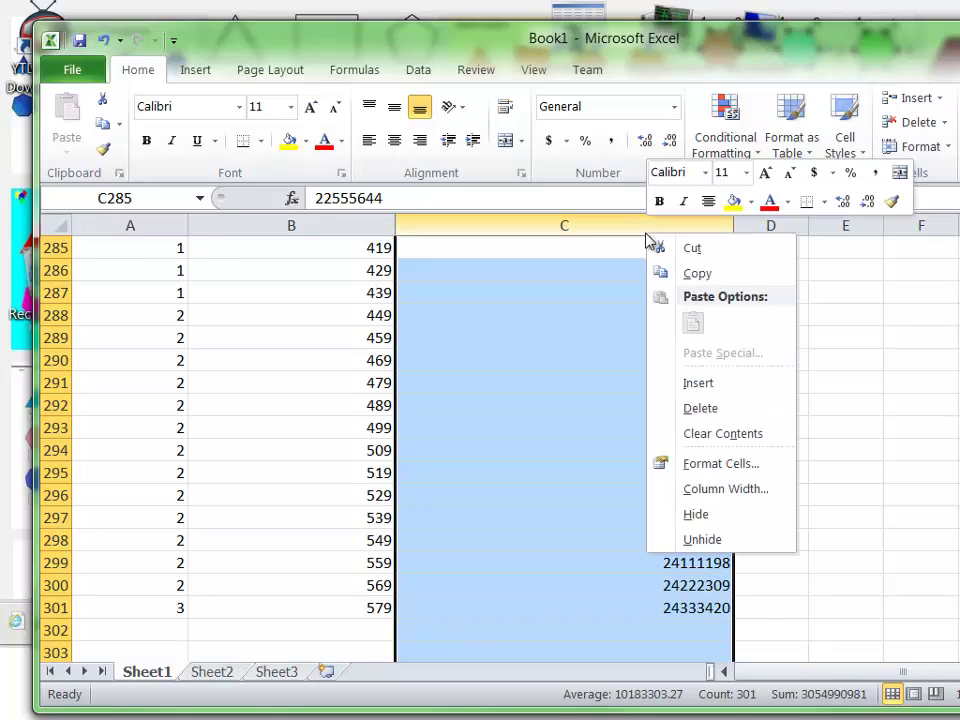
click(729, 476)
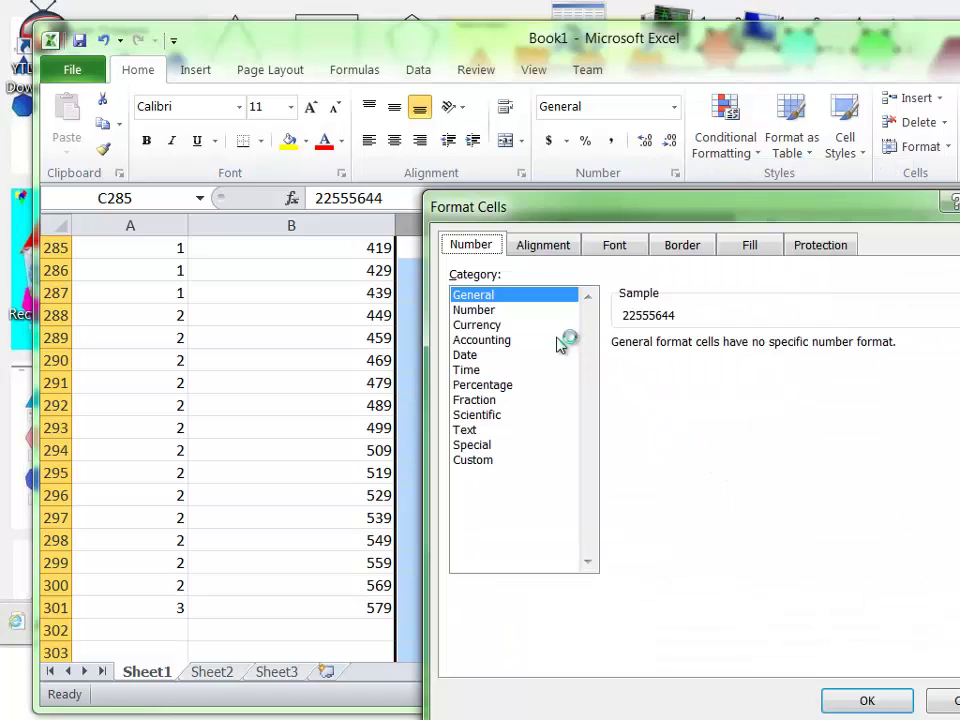
click(517, 326)
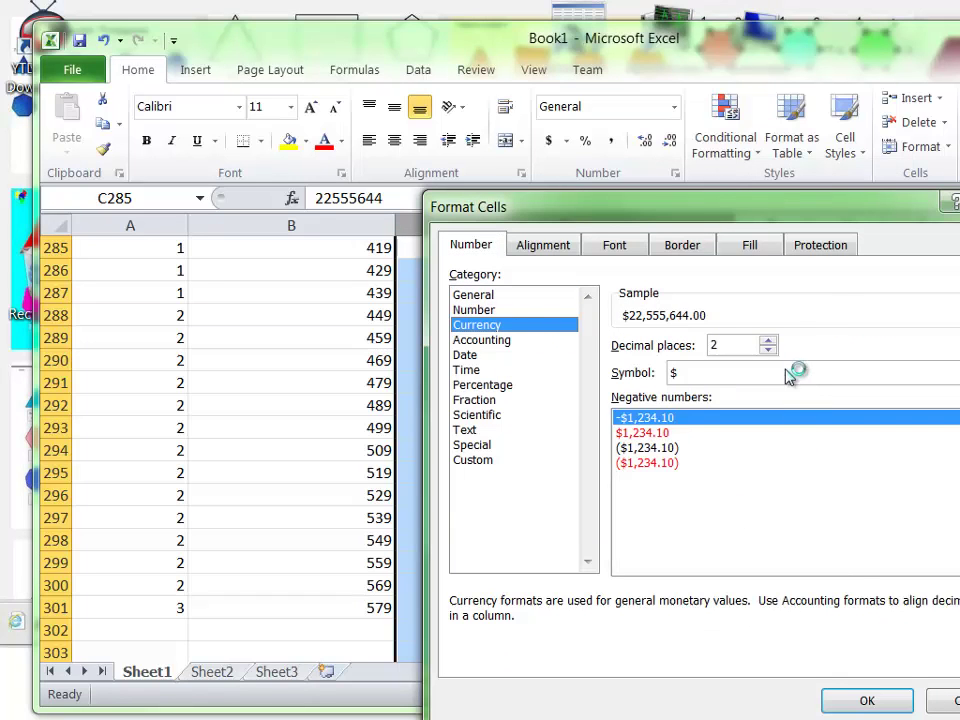
click(867, 700)
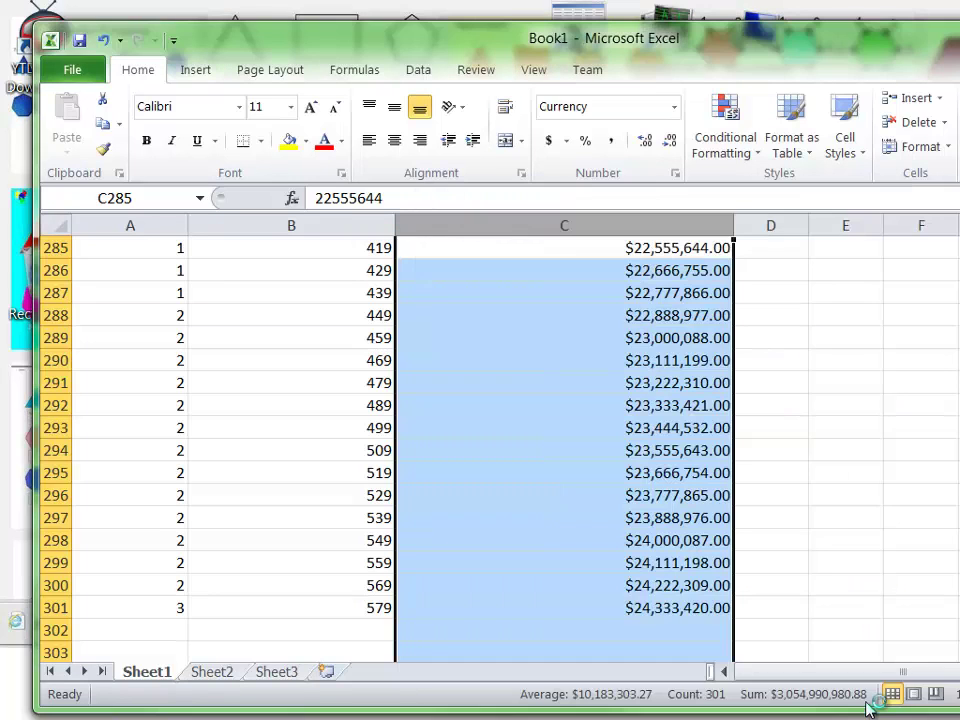
click(797, 470)
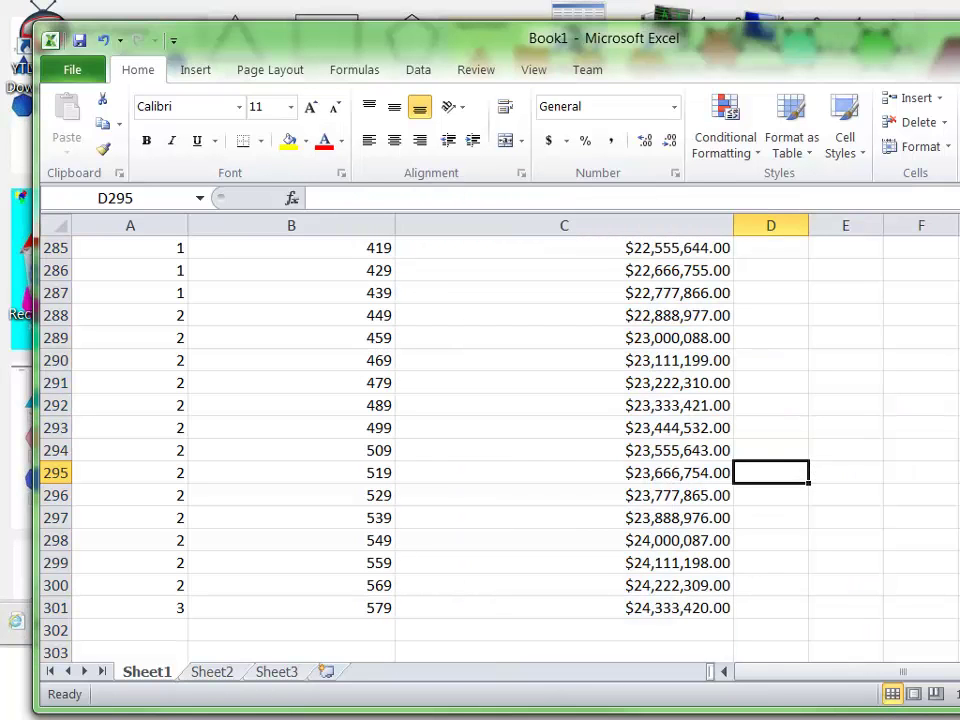
drag(959, 400, 880, 400)
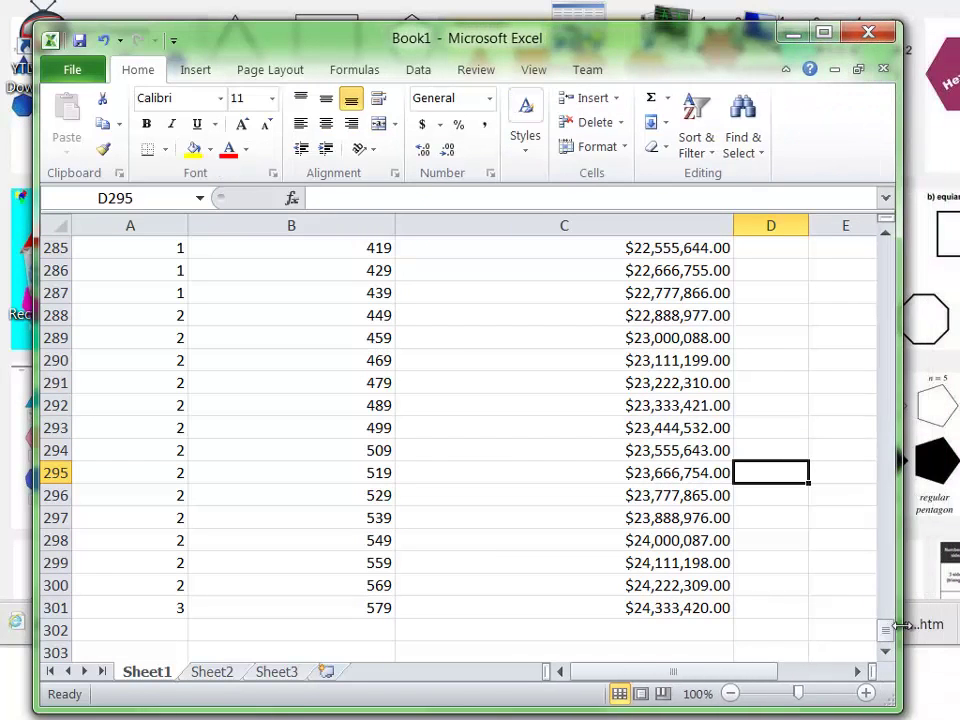
drag(886, 642, 868, 240)
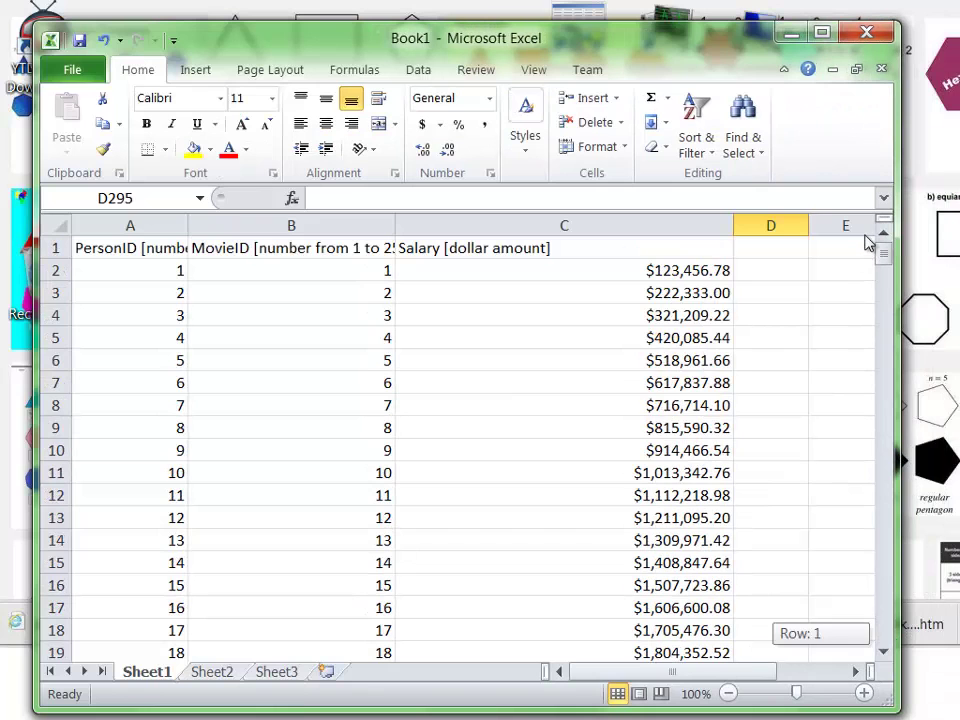
Save the workbook as Book1.xlsx in the Documents library.
click(463, 311)
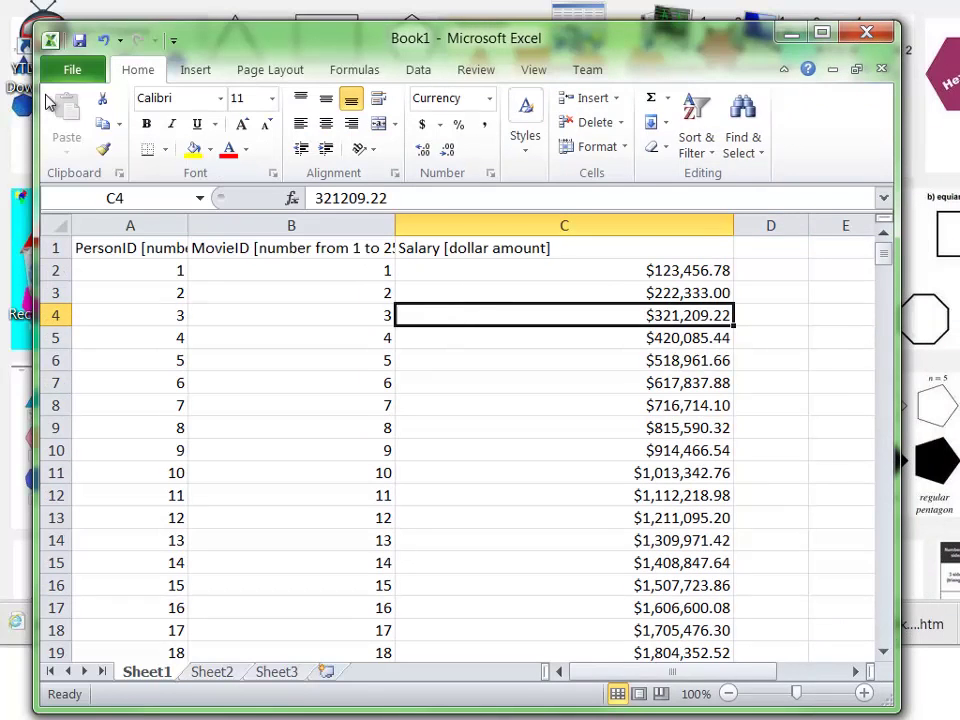
click(68, 68)
click(71, 134)
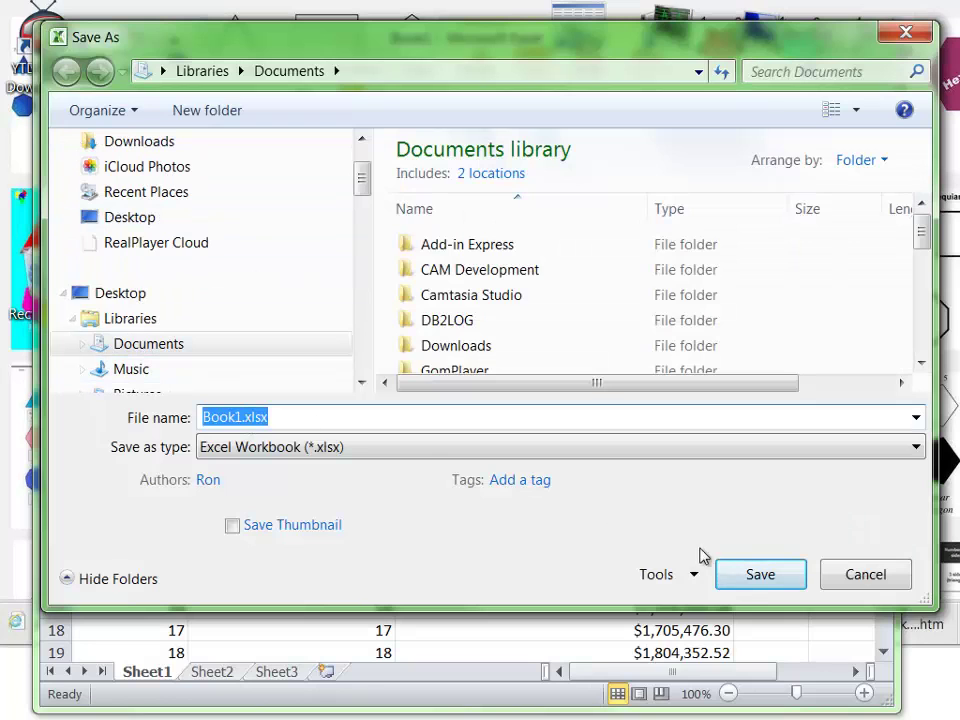
click(748, 582)
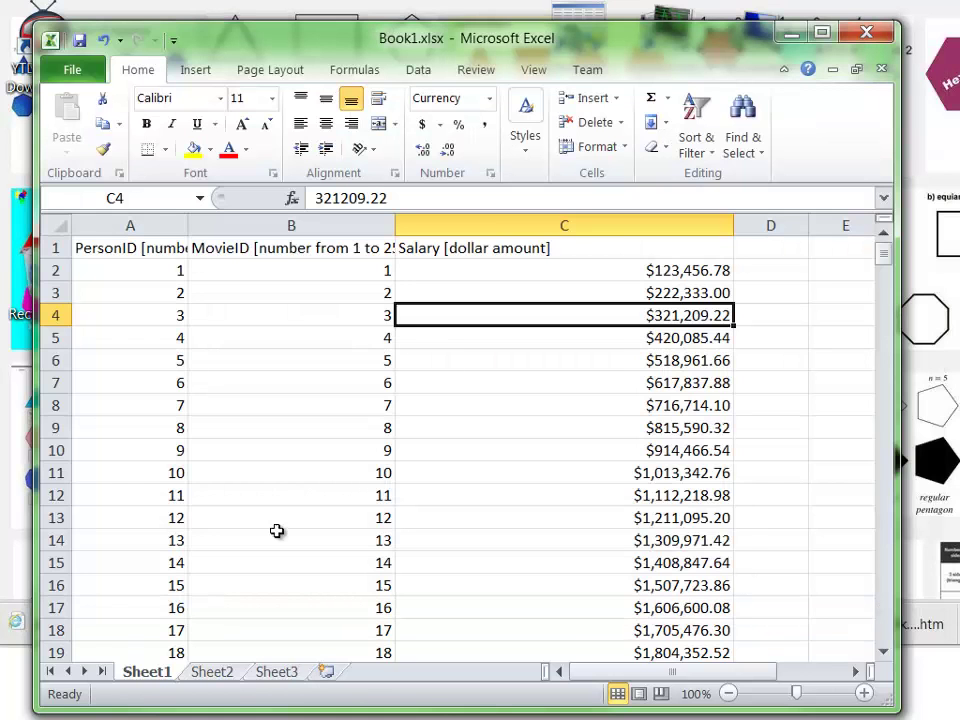
Close Excel and the frmPAYMENTS and frmMAINMENU forms, then start an Excel spreadsheet import.
click(866, 32)
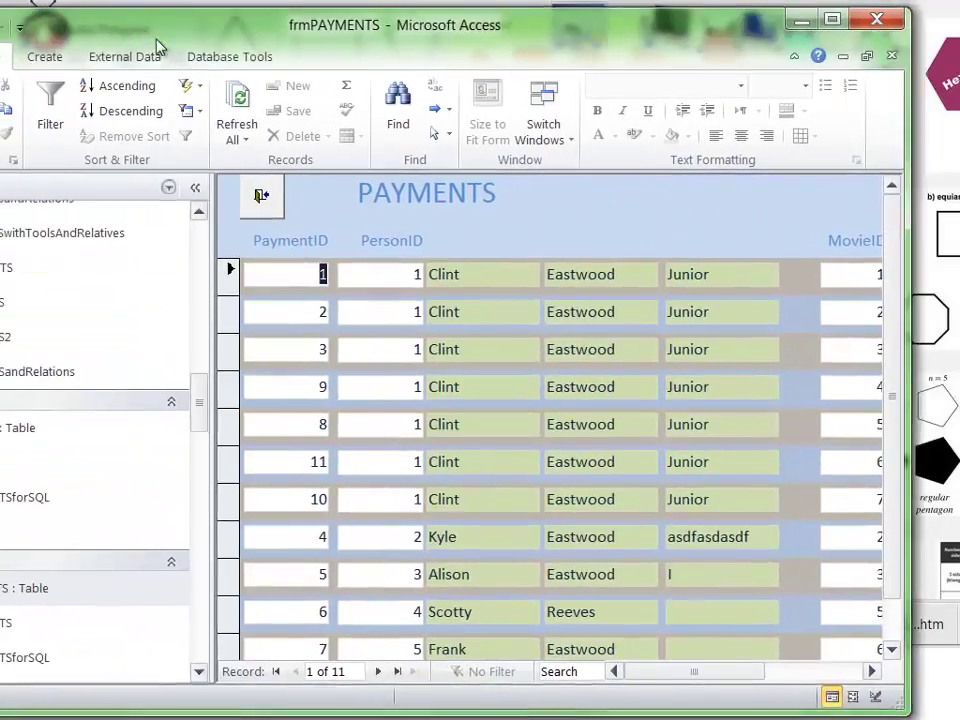
drag(156, 40, 270, 39)
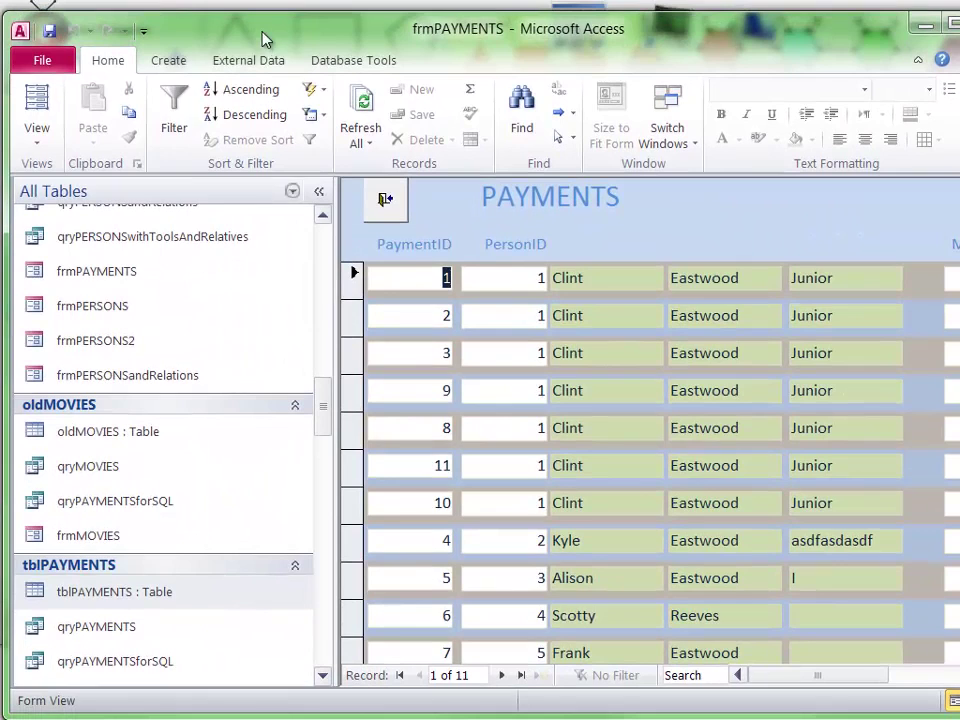
click(380, 206)
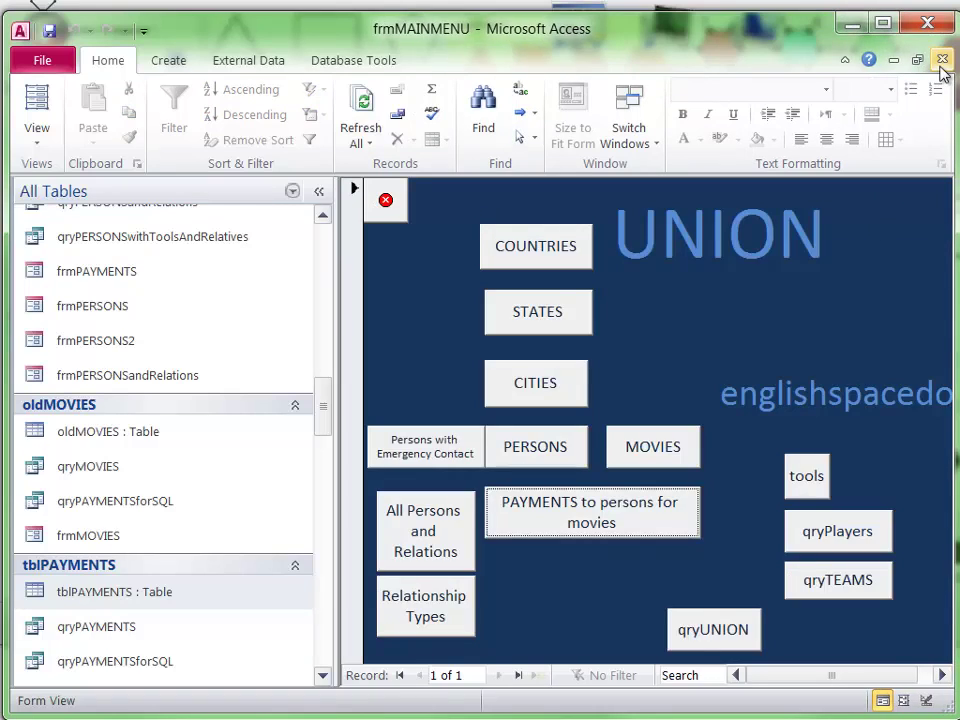
click(941, 63)
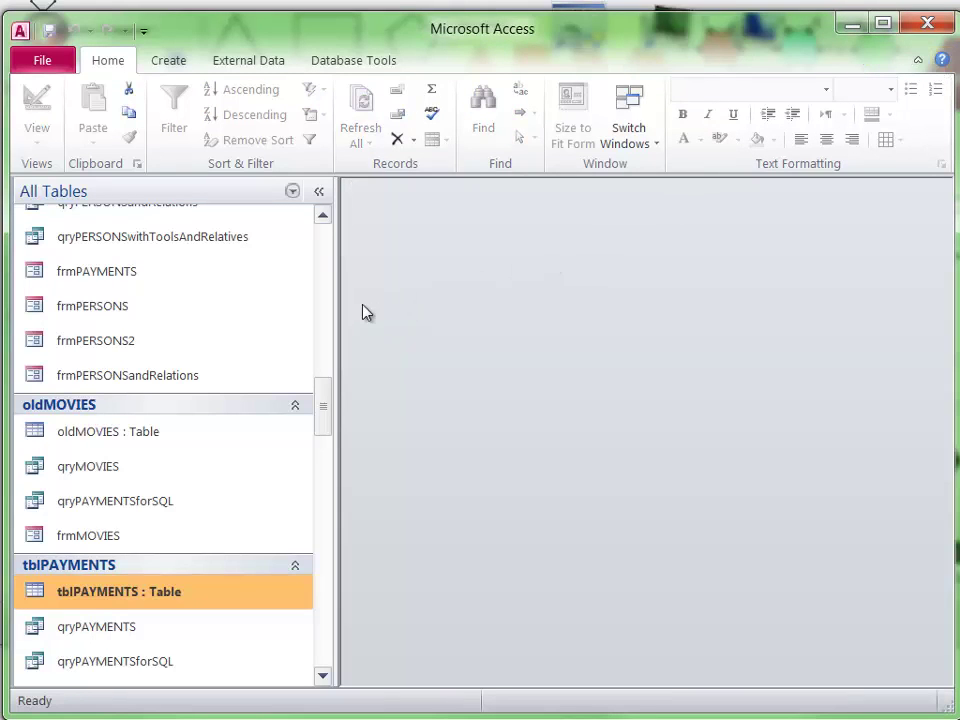
click(227, 66)
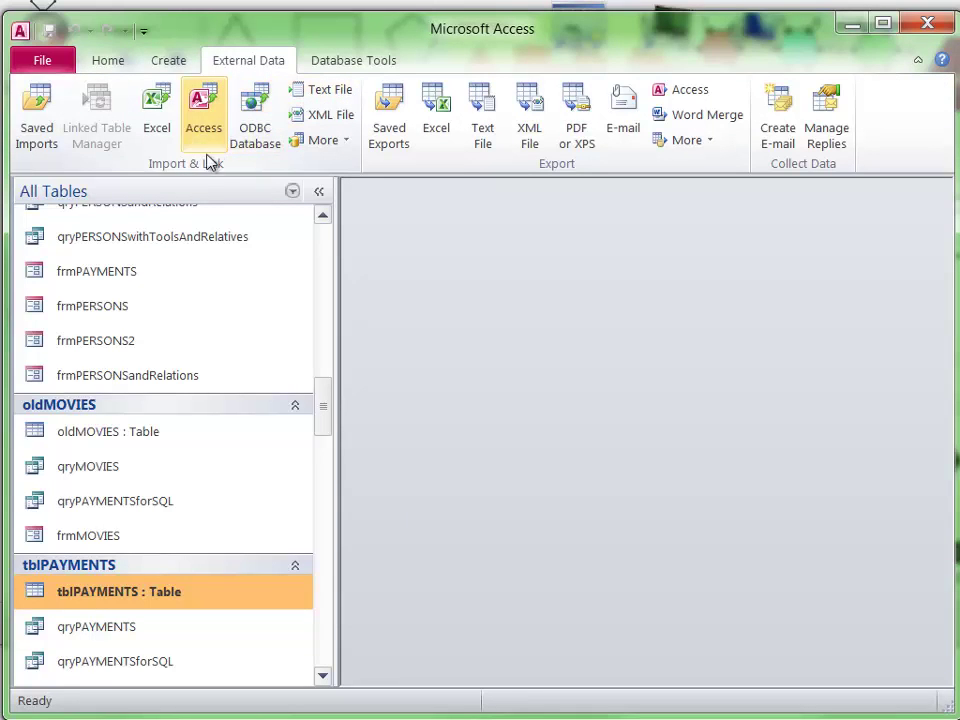
click(156, 115)
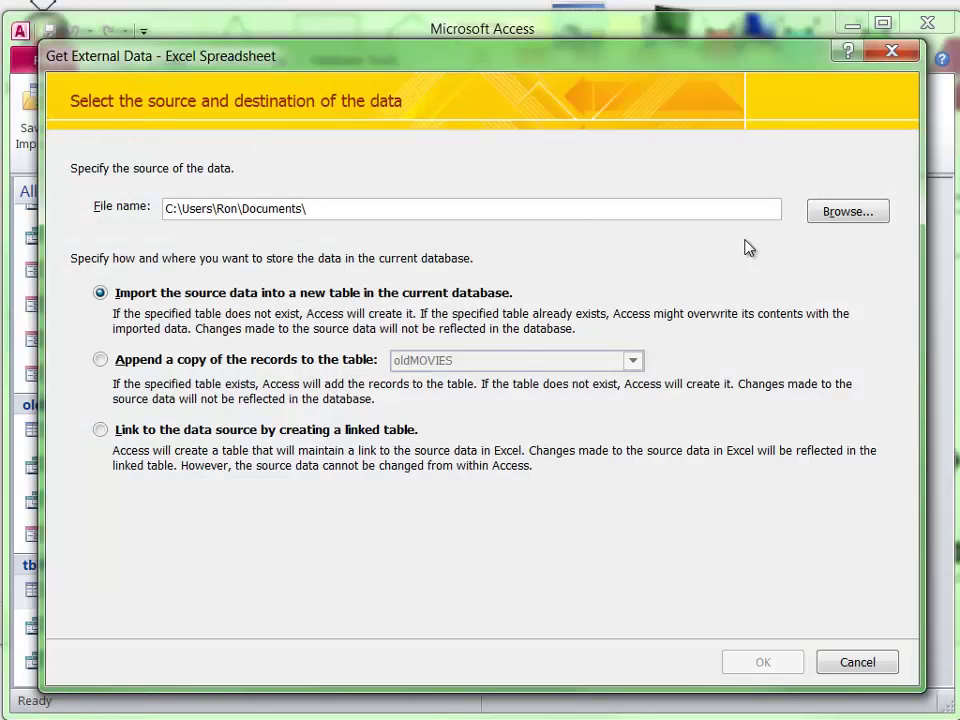
Choose Book1.xlsx as the source and set its records to append into tblPAYMENTS.
click(826, 216)
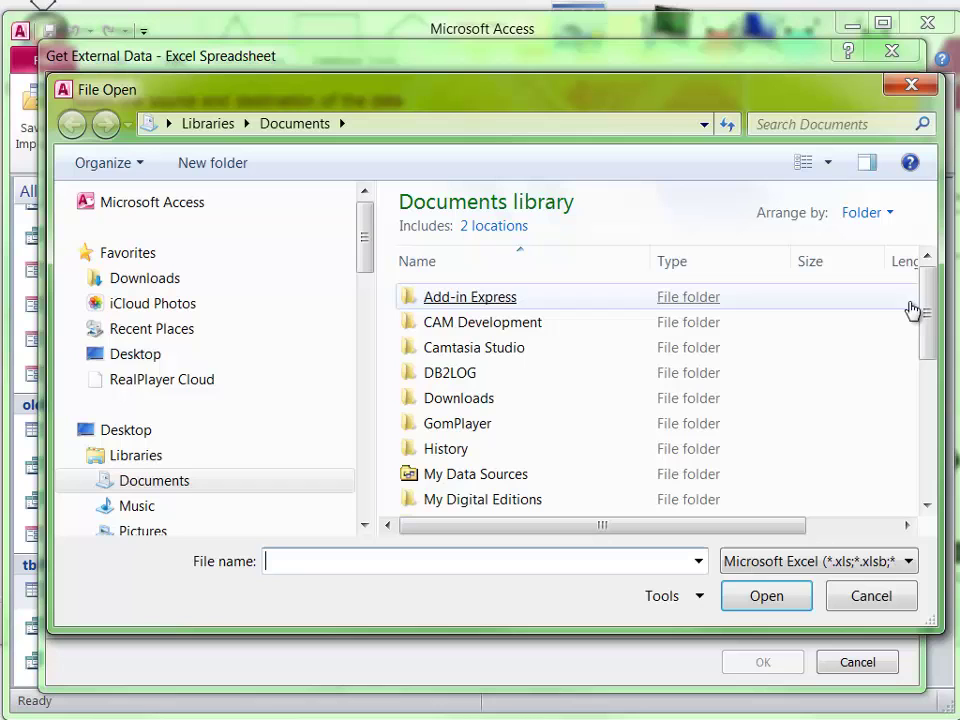
drag(926, 326, 913, 508)
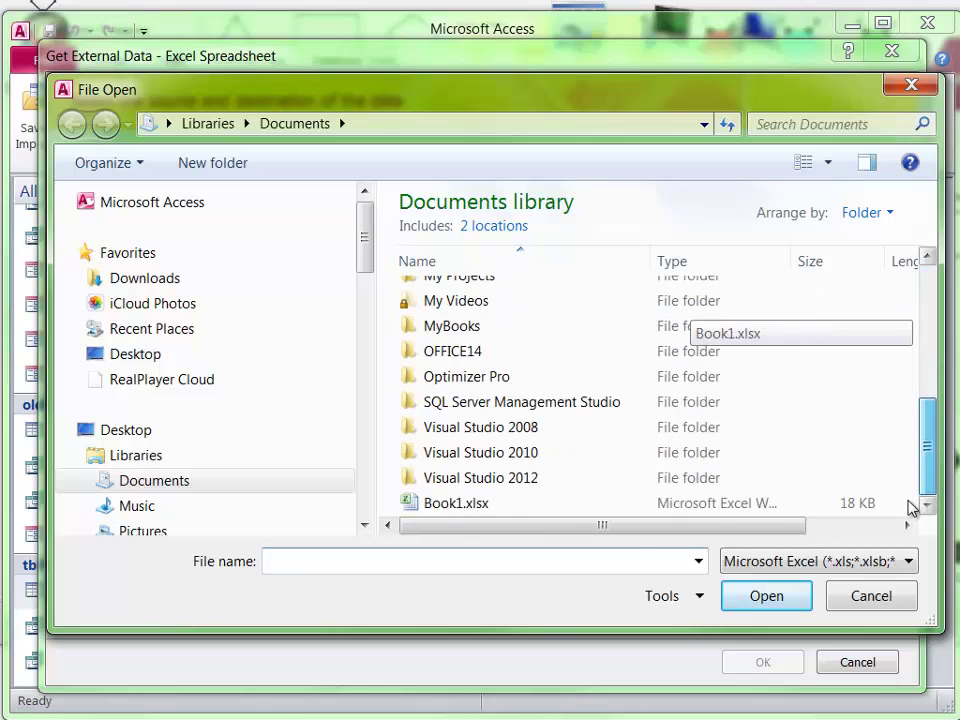
double_click(449, 503)
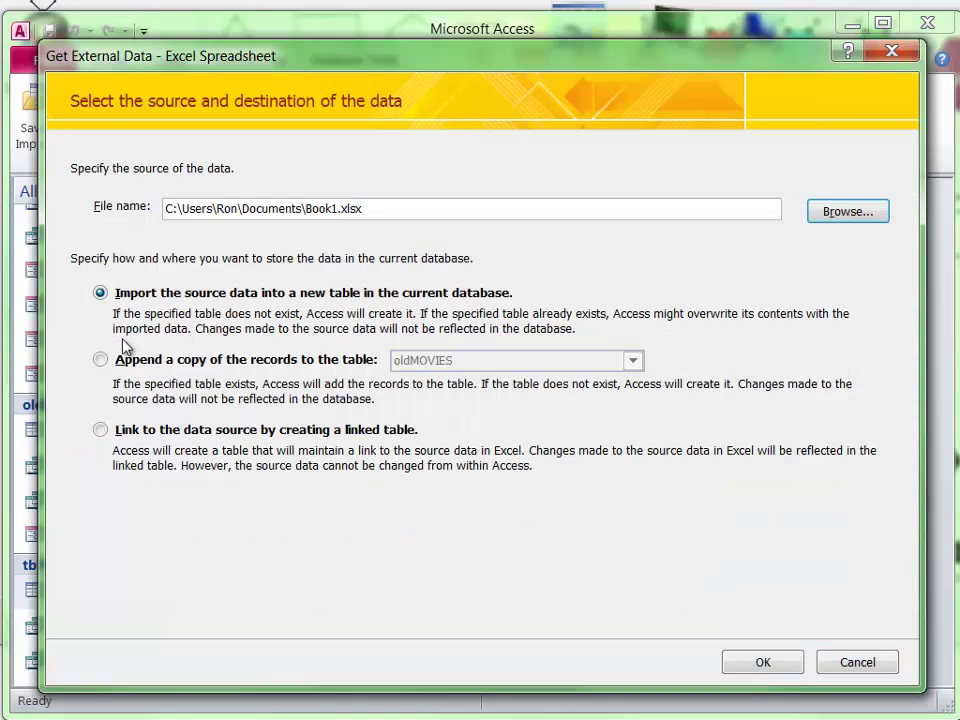
click(100, 360)
click(633, 361)
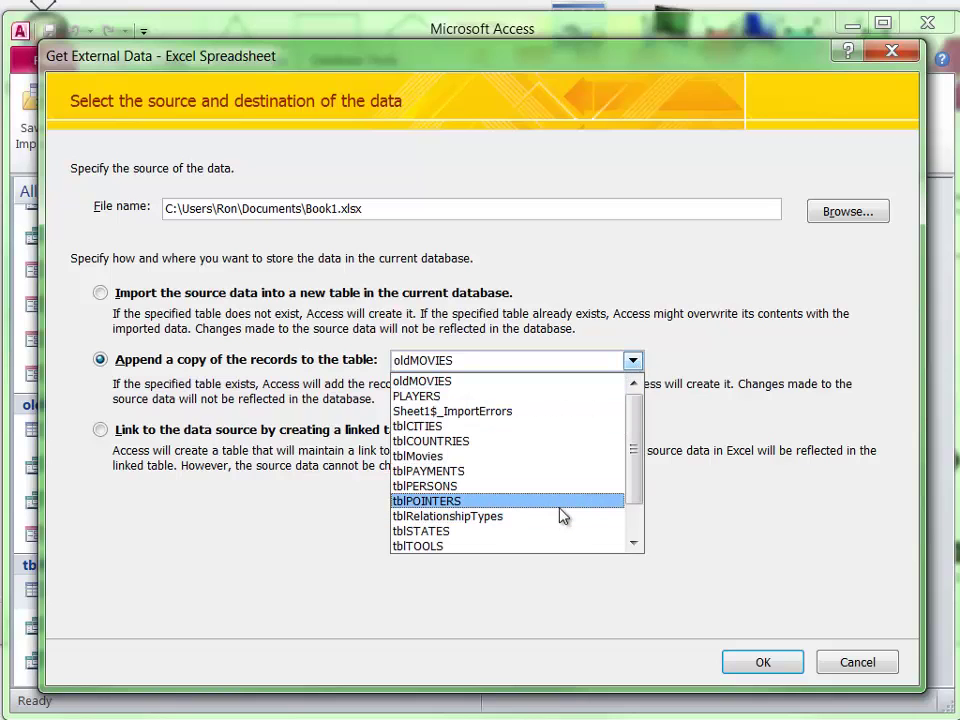
click(559, 471)
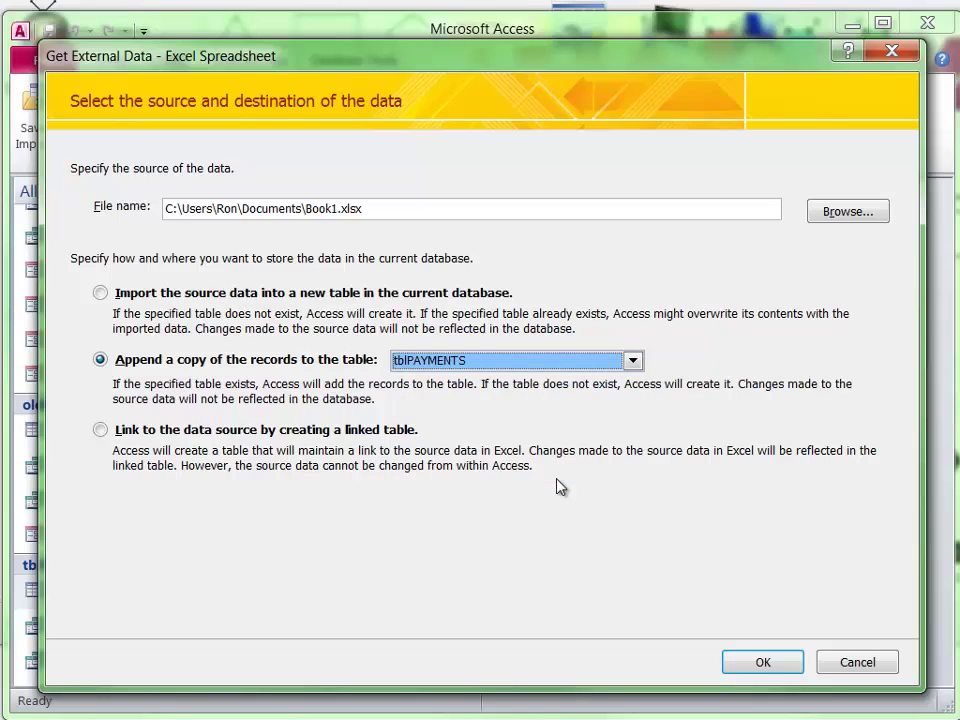
click(763, 663)
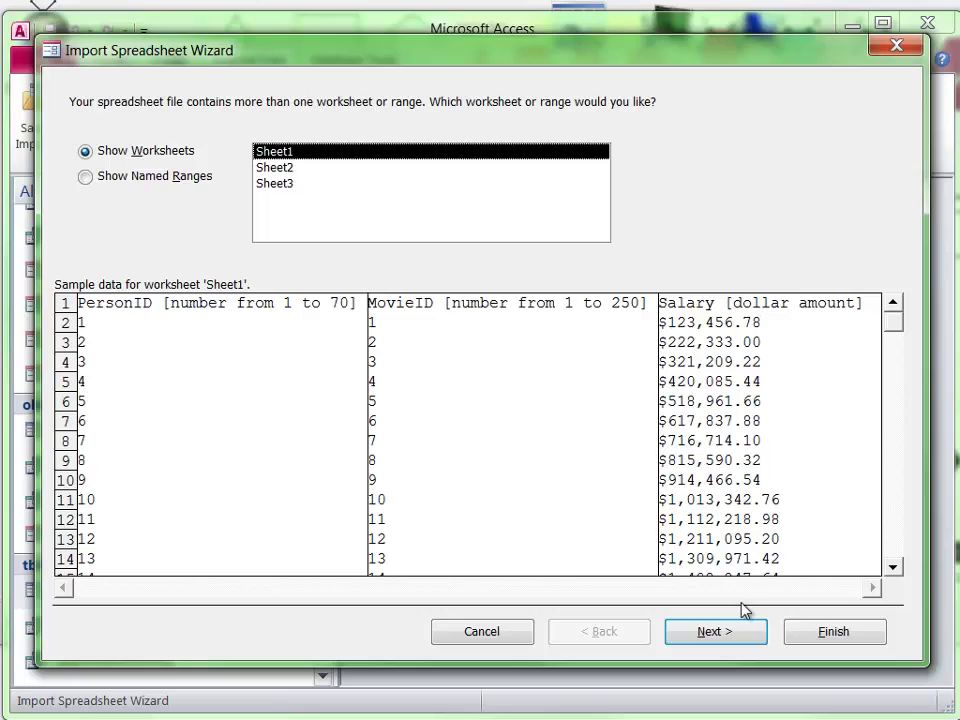
Accept Sheet1, dismiss the invalid field-name warning, and finish the import into tblPAYMENTS.
click(750, 634)
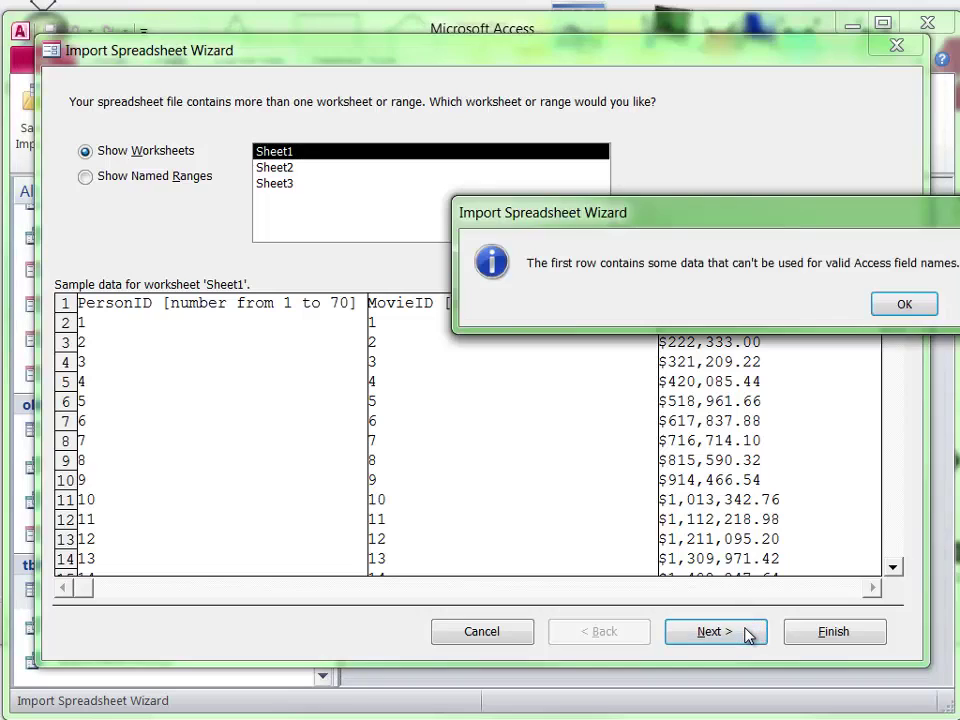
click(906, 306)
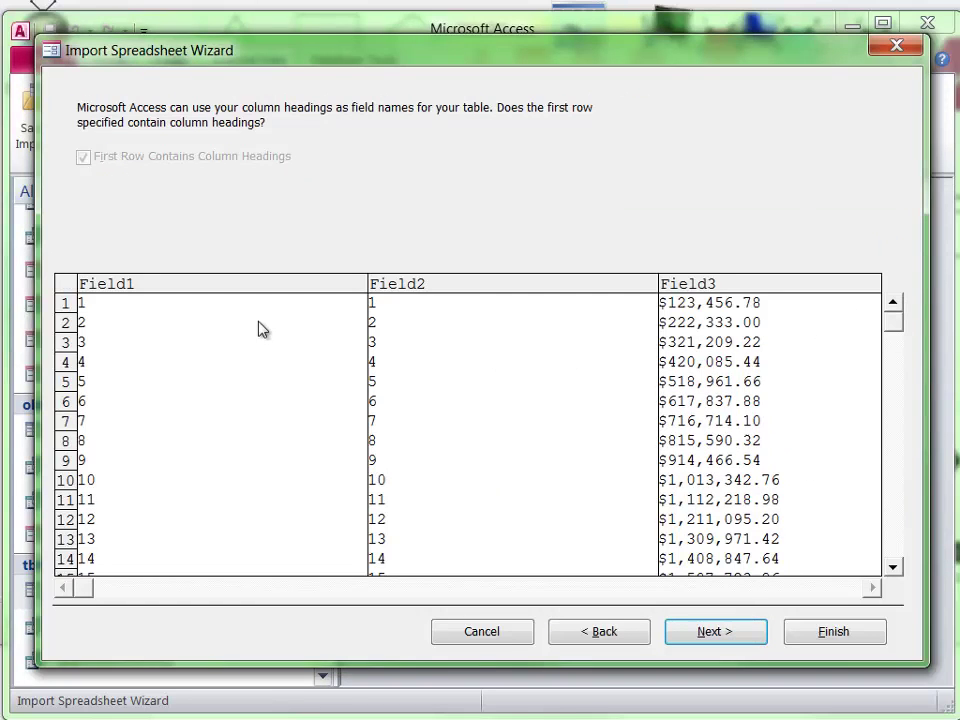
click(707, 634)
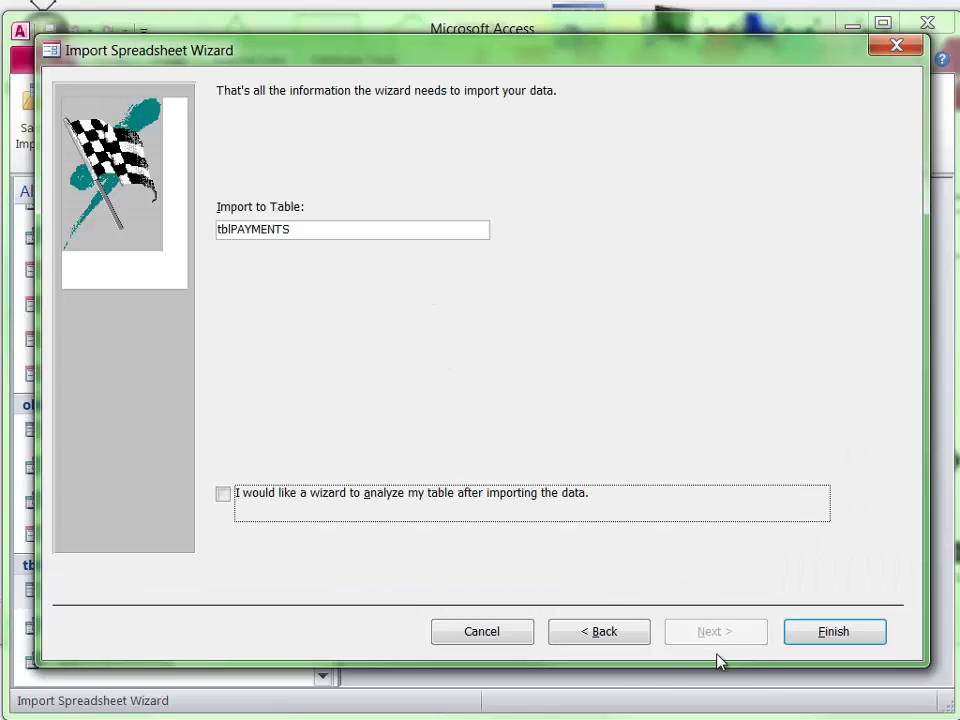
click(833, 640)
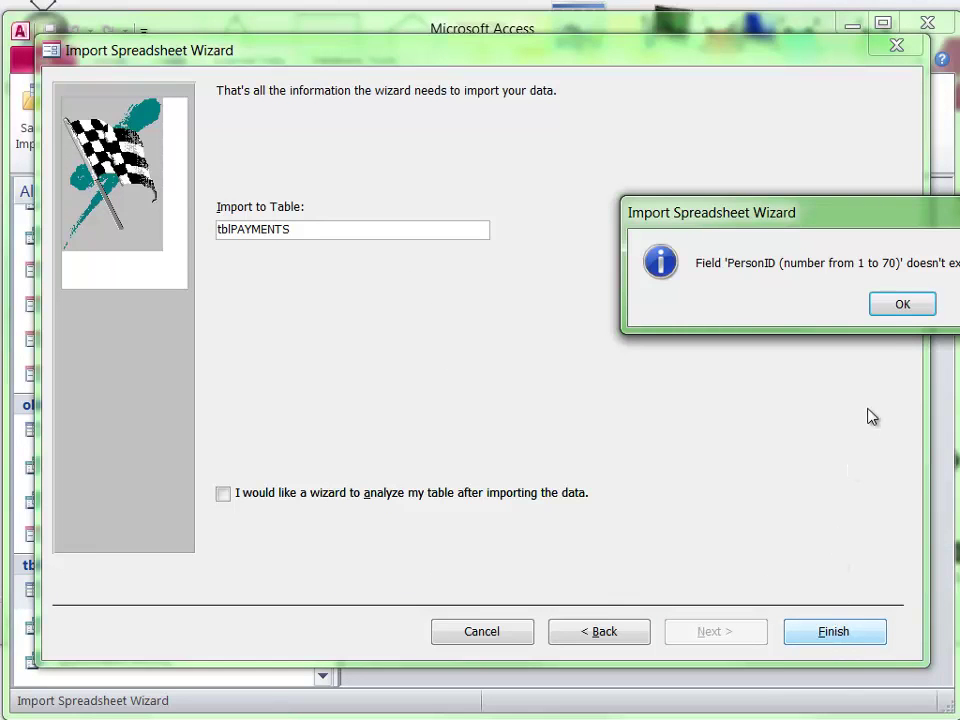
Dismiss both import error messages and cancel the Import Spreadsheet Wizard.
click(901, 308)
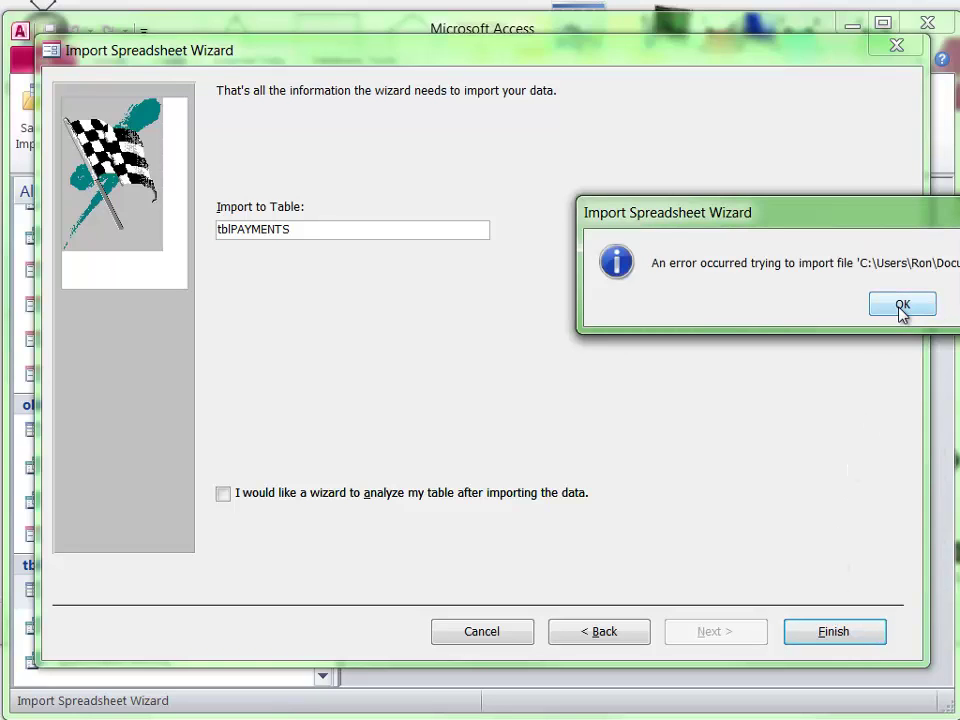
click(902, 306)
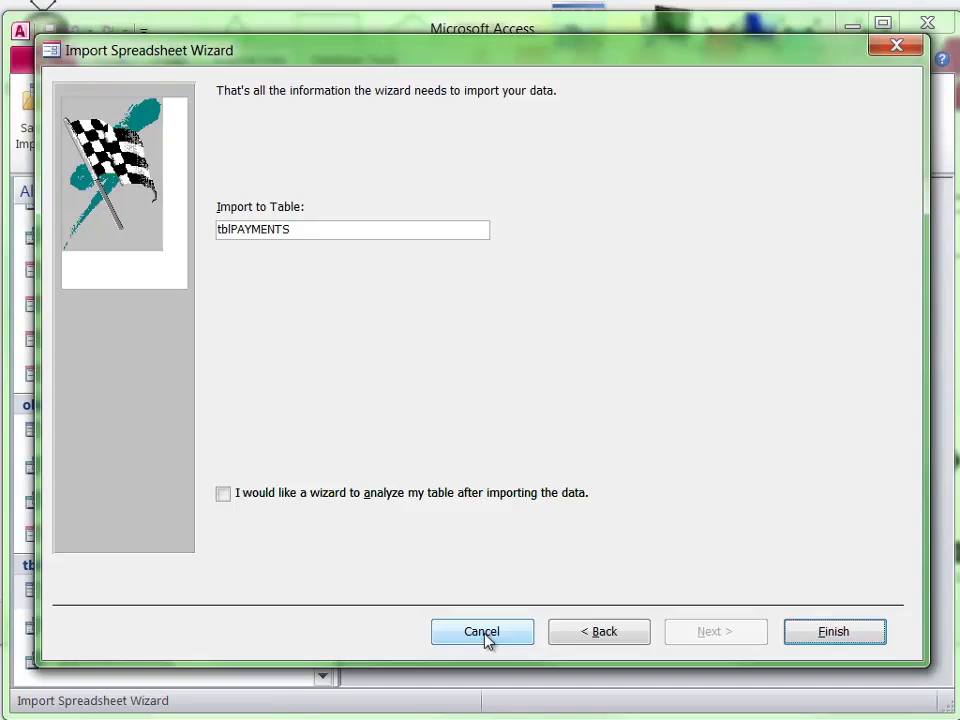
click(513, 638)
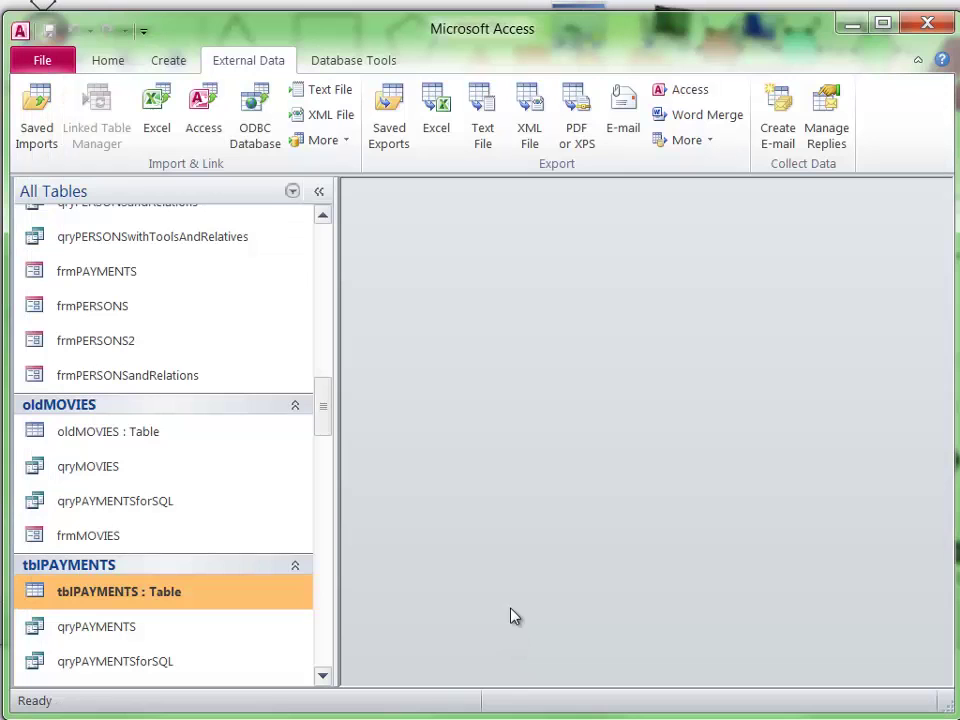
In Excel, remove the bracketed notes from the Salary (C1) and MovieID (B1) headers.
key(alt+Tab)
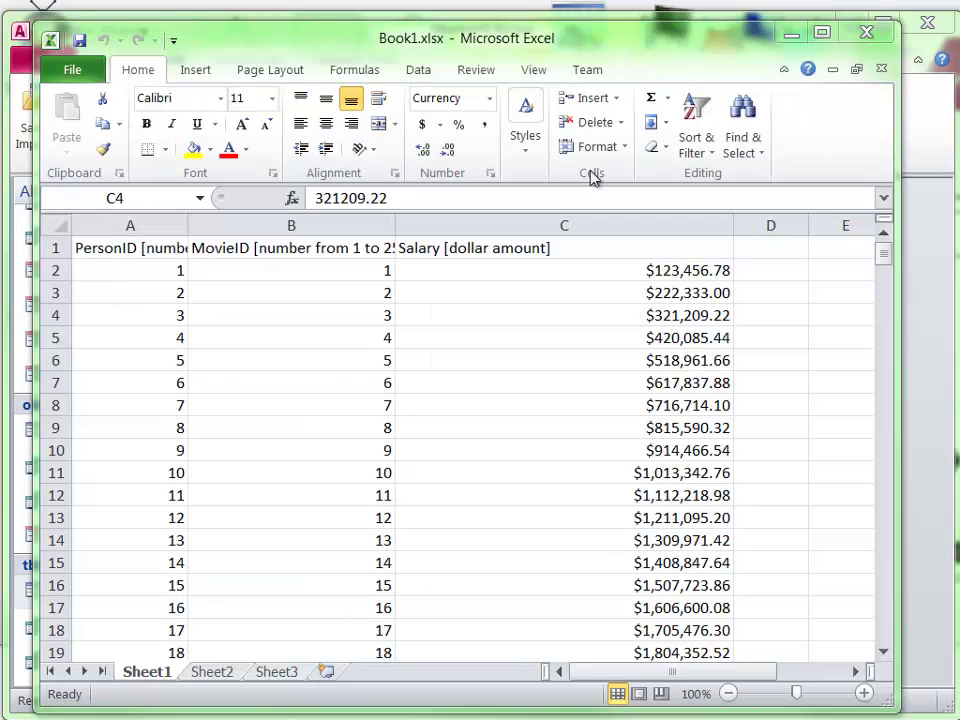
click(437, 249)
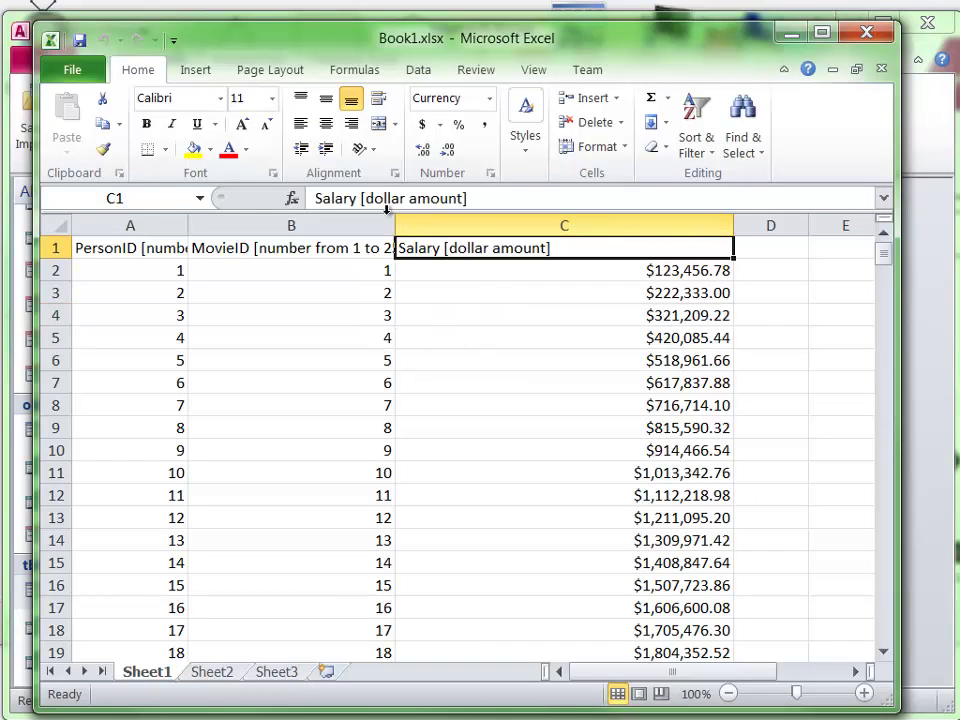
drag(363, 199, 538, 220)
key(Delete)
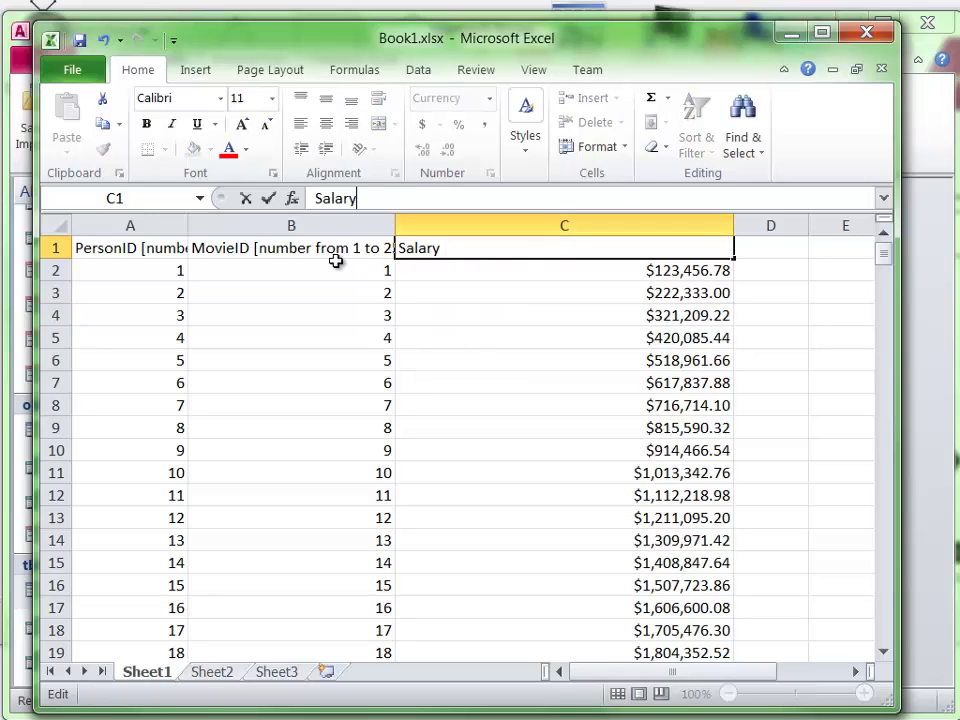
click(246, 251)
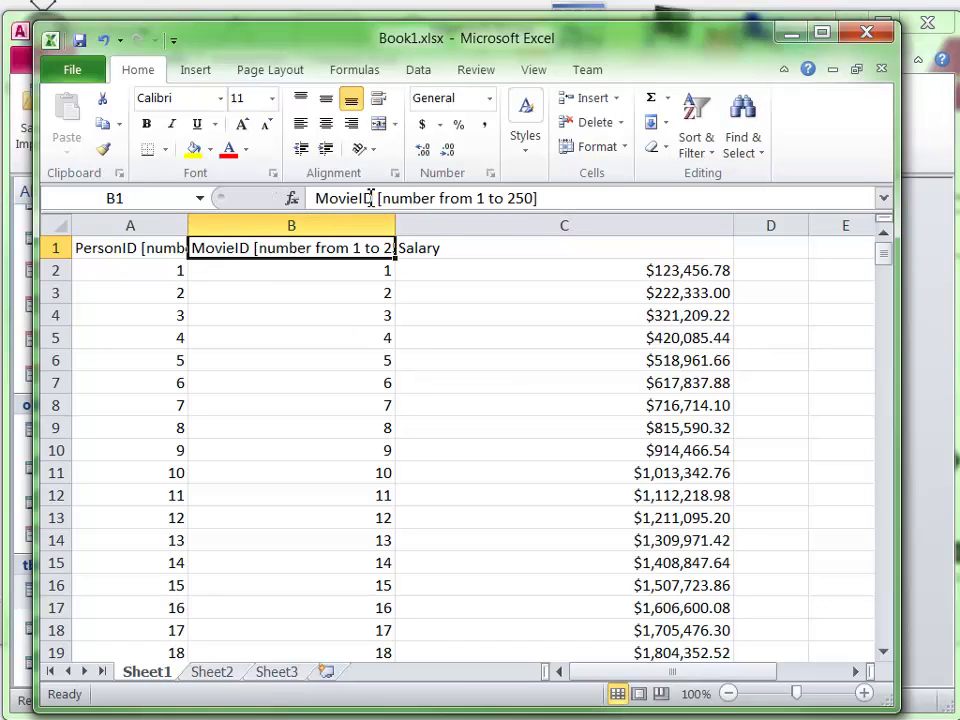
drag(371, 198, 602, 210)
key(Delete)
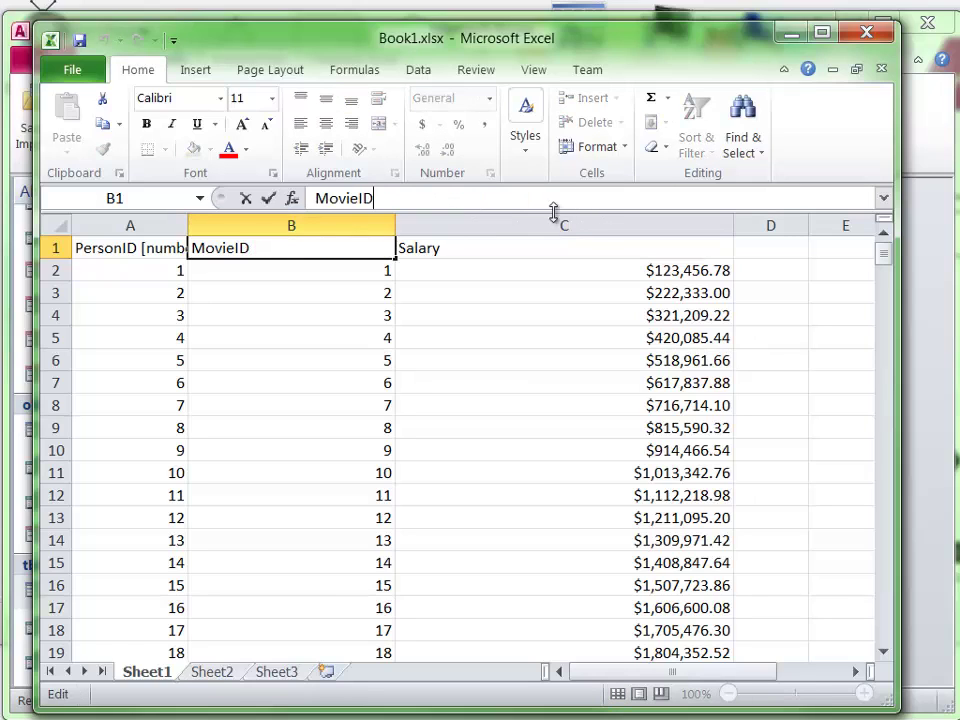
Strip the bracketed note from the PersonID header in A1 and close the workbook.
click(110, 248)
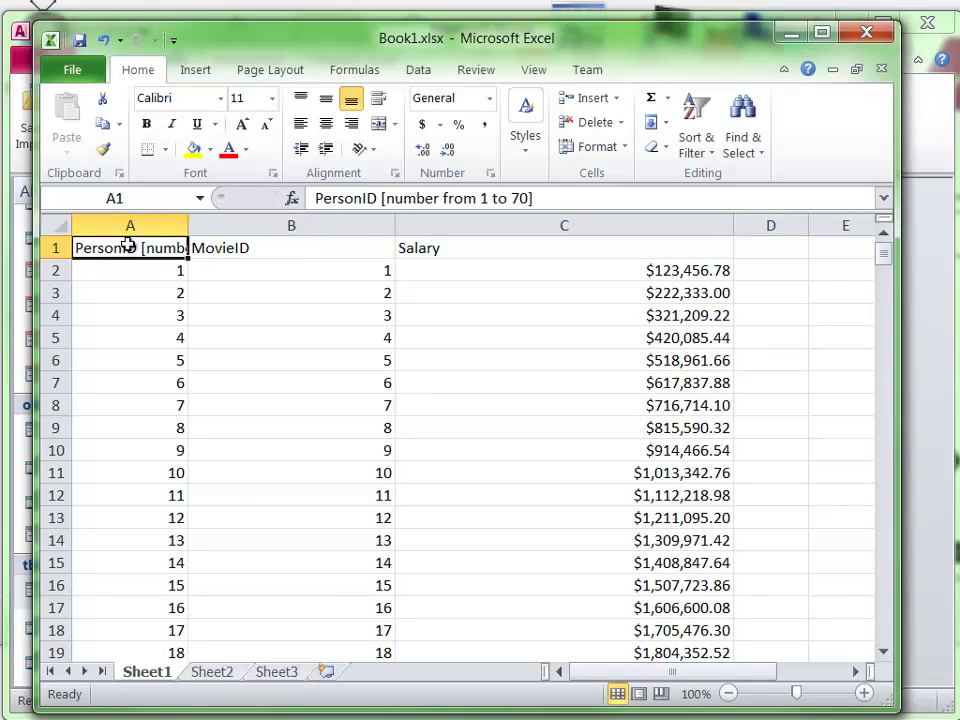
drag(383, 200, 602, 212)
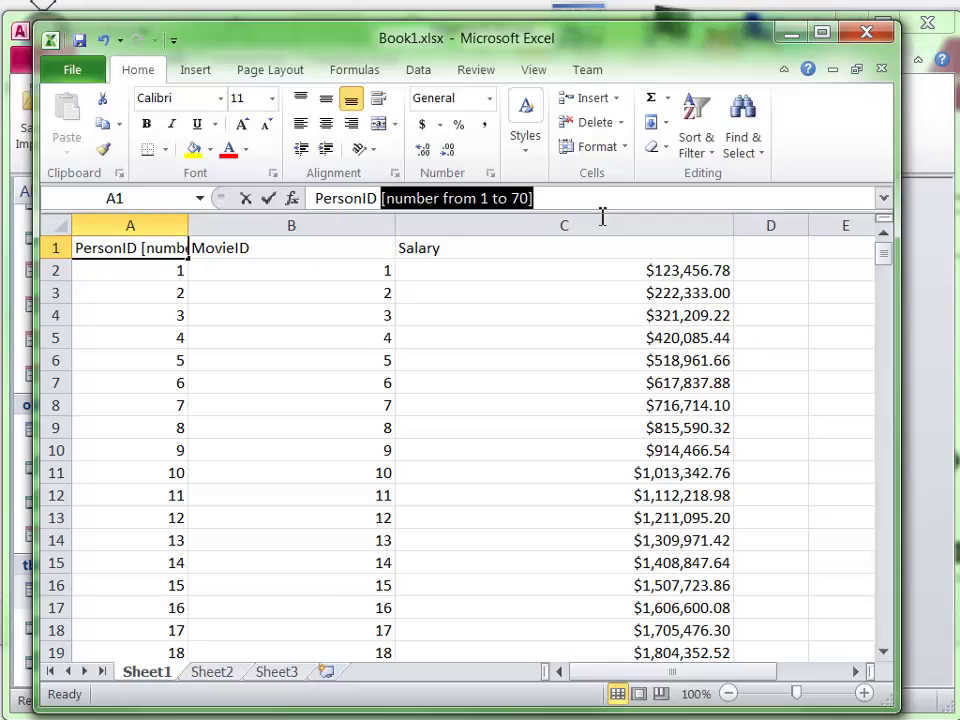
key(Delete)
click(562, 330)
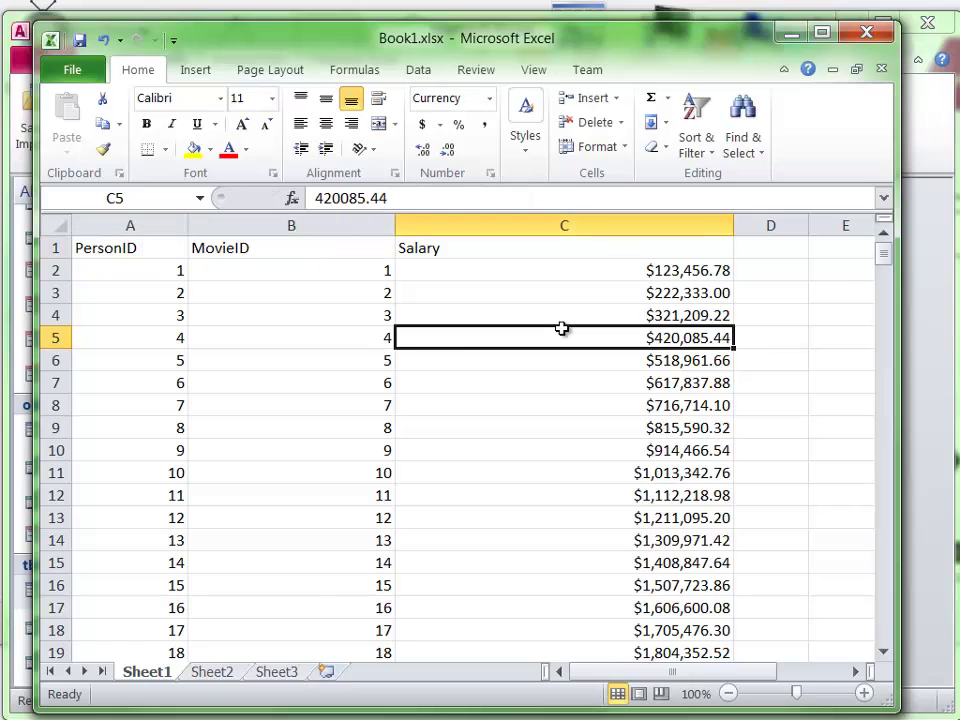
click(865, 35)
Save the Book1.xlsx header changes and pick Book1.xlsx as the source for a new Excel import.
click(795, 279)
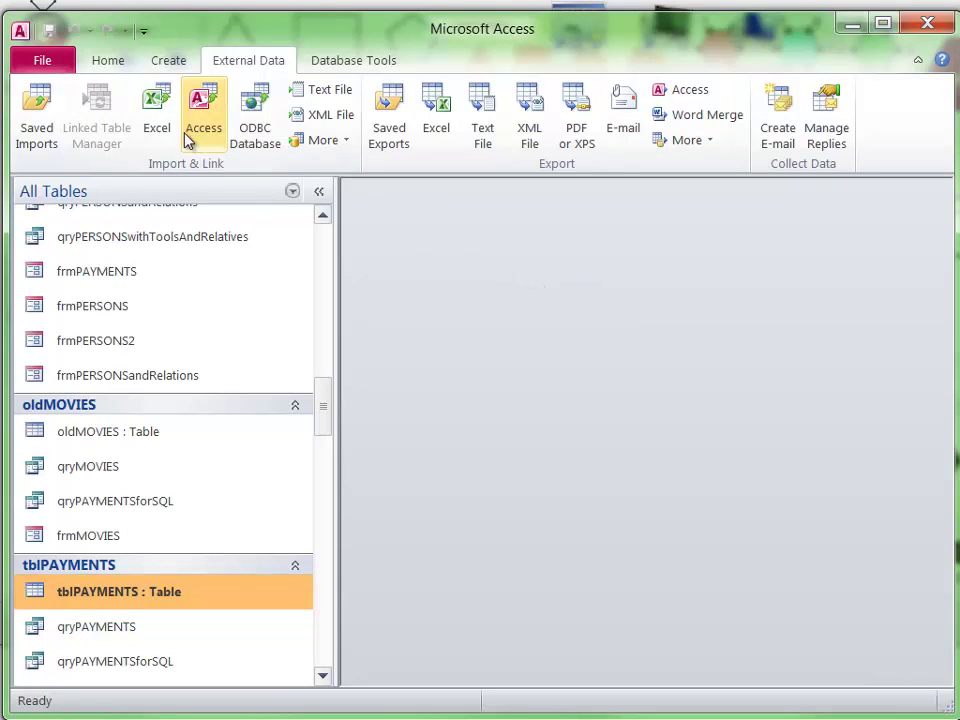
click(157, 112)
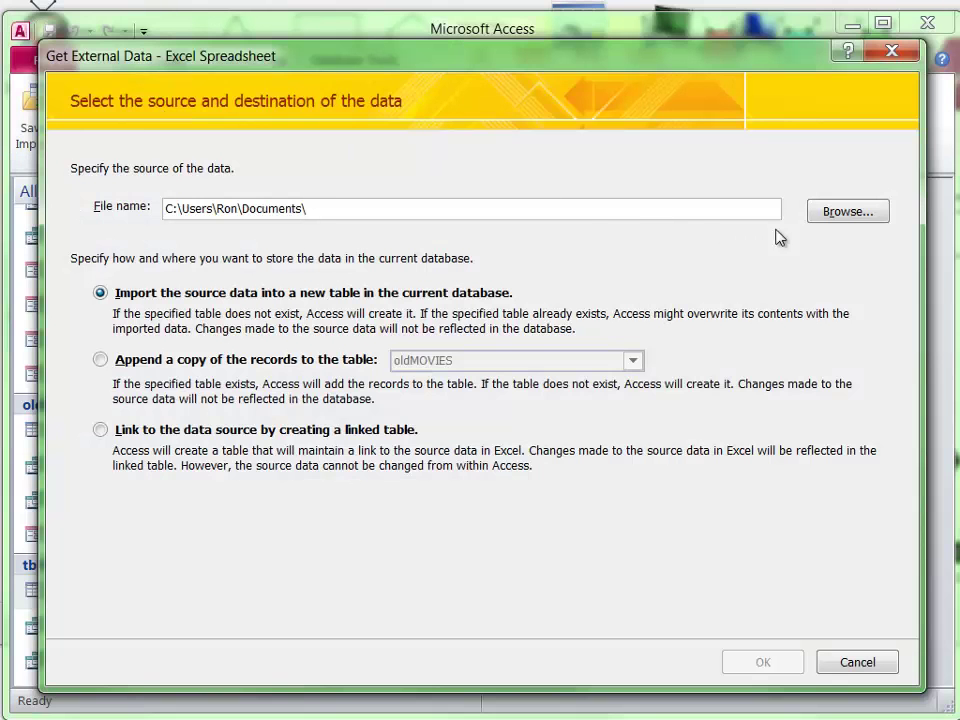
click(836, 216)
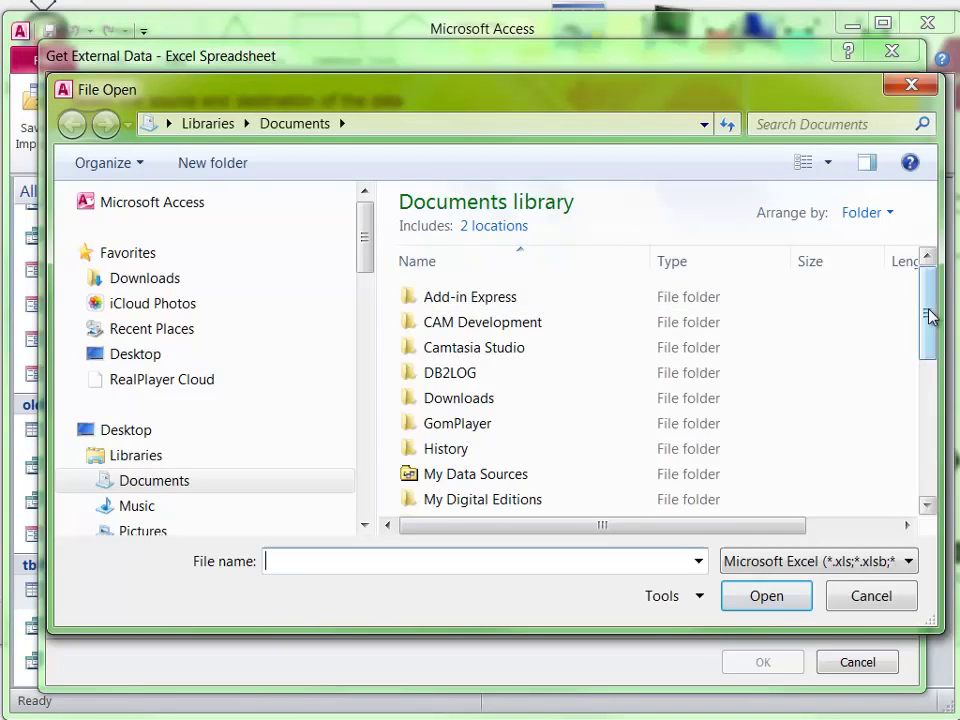
drag(928, 317, 923, 521)
double_click(472, 510)
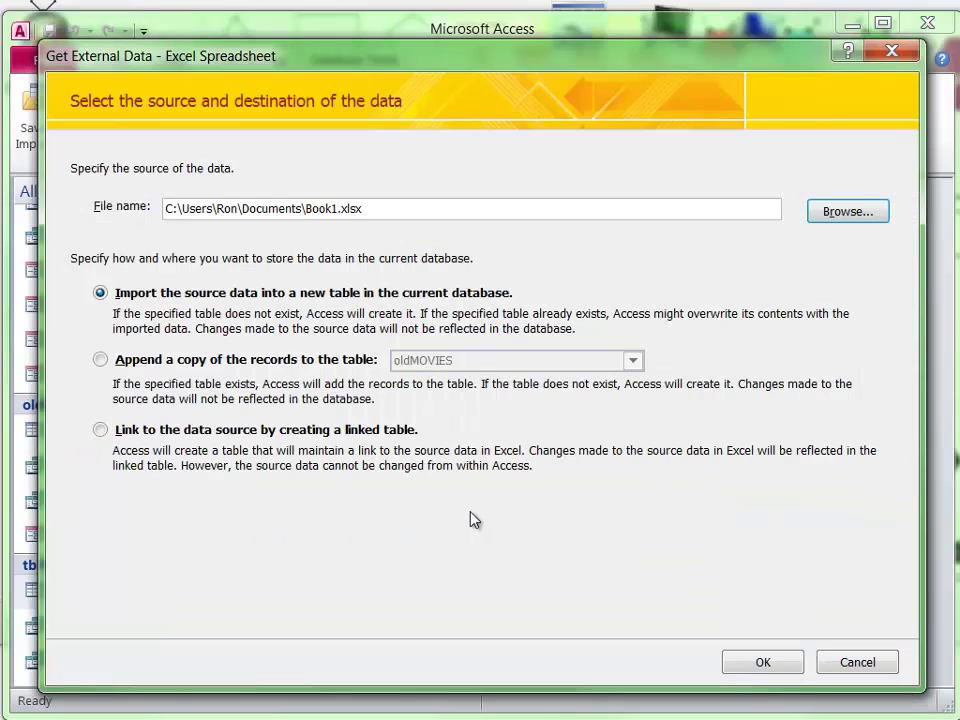
Append Sheet1 into tblPAYMENTS with the first row as headings, finishing without saving import steps.
click(183, 369)
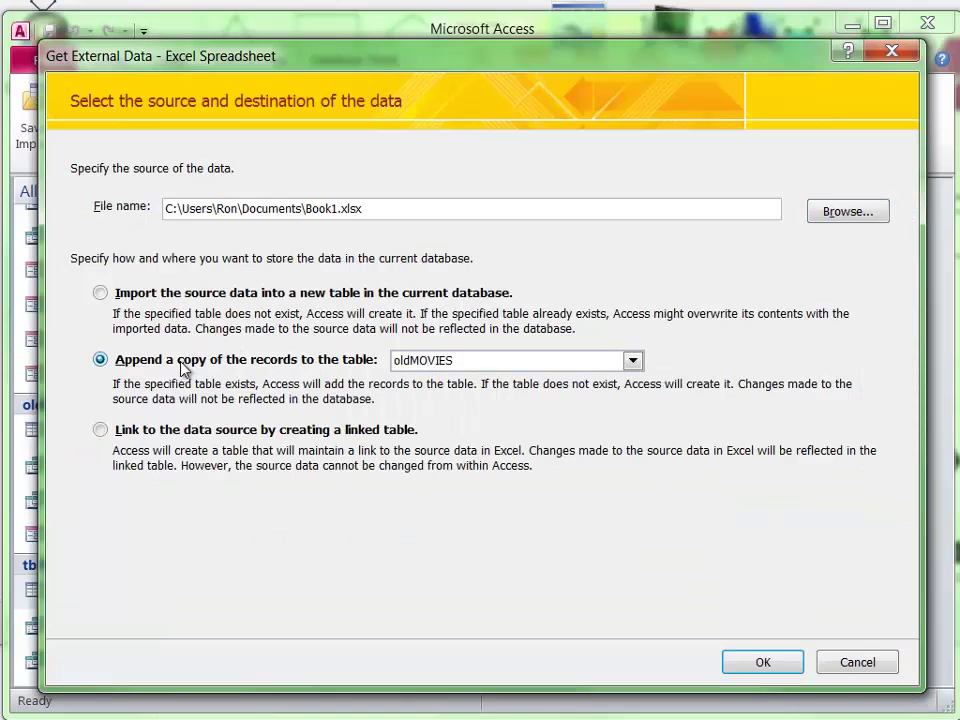
click(633, 360)
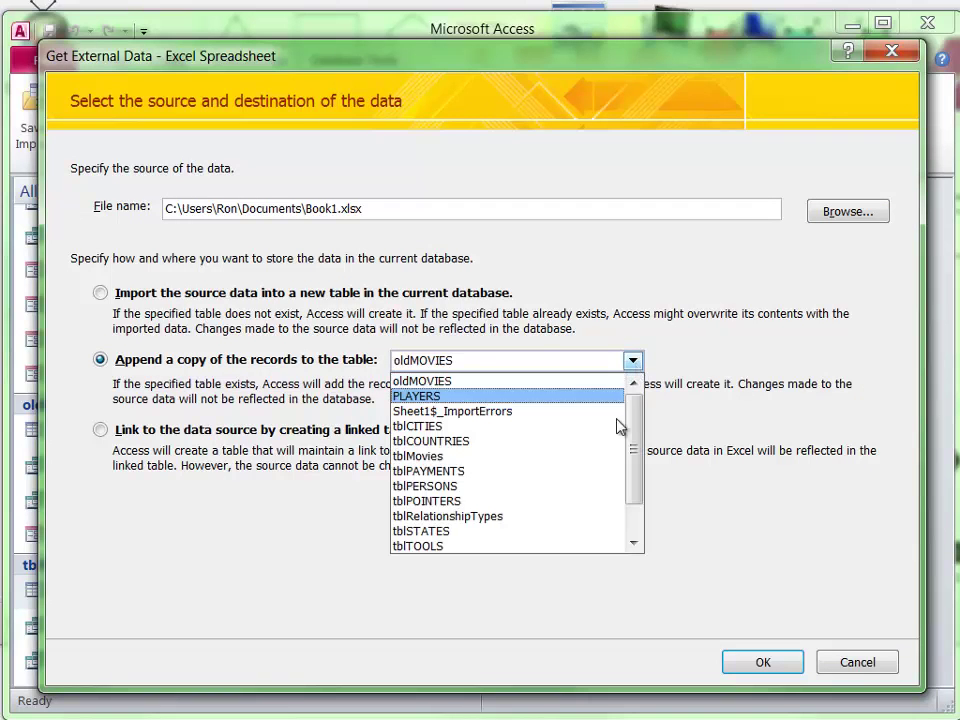
click(566, 471)
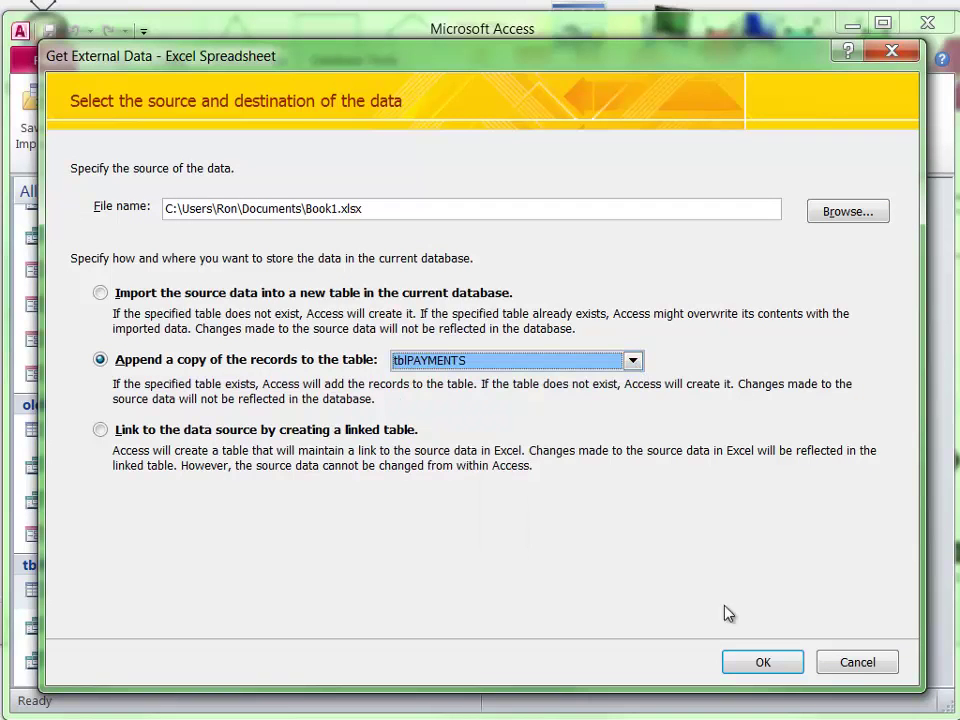
click(795, 667)
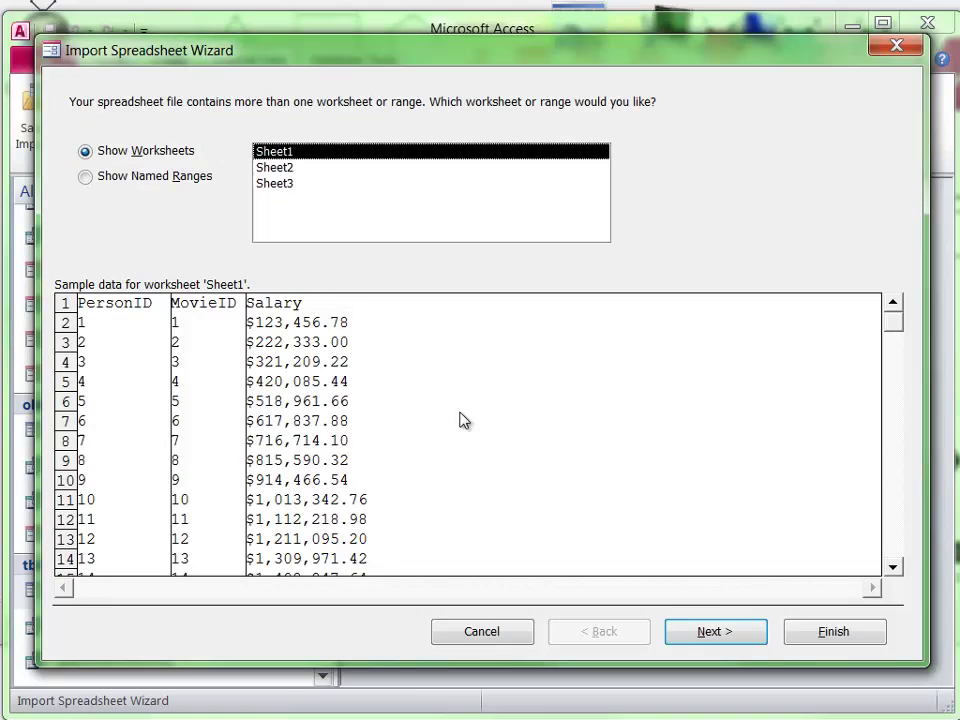
click(739, 634)
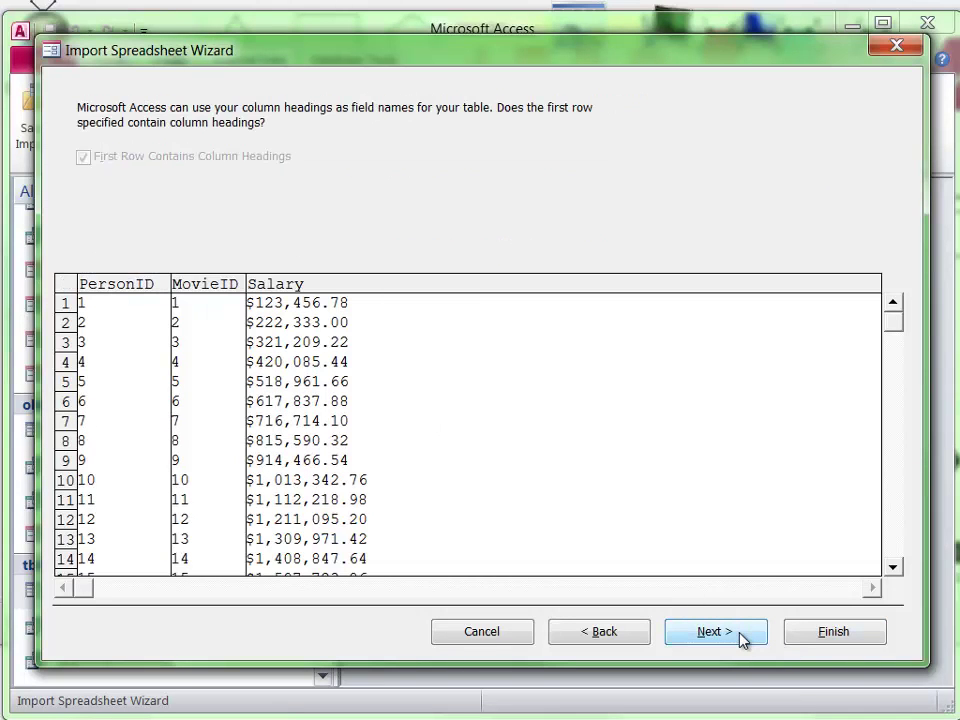
click(740, 633)
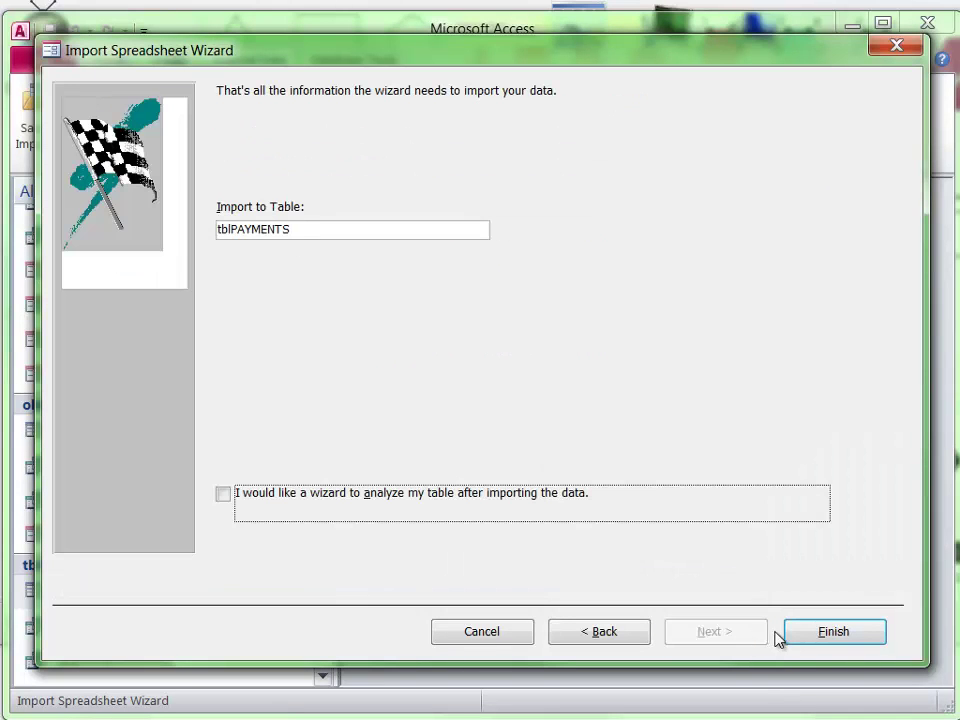
click(810, 640)
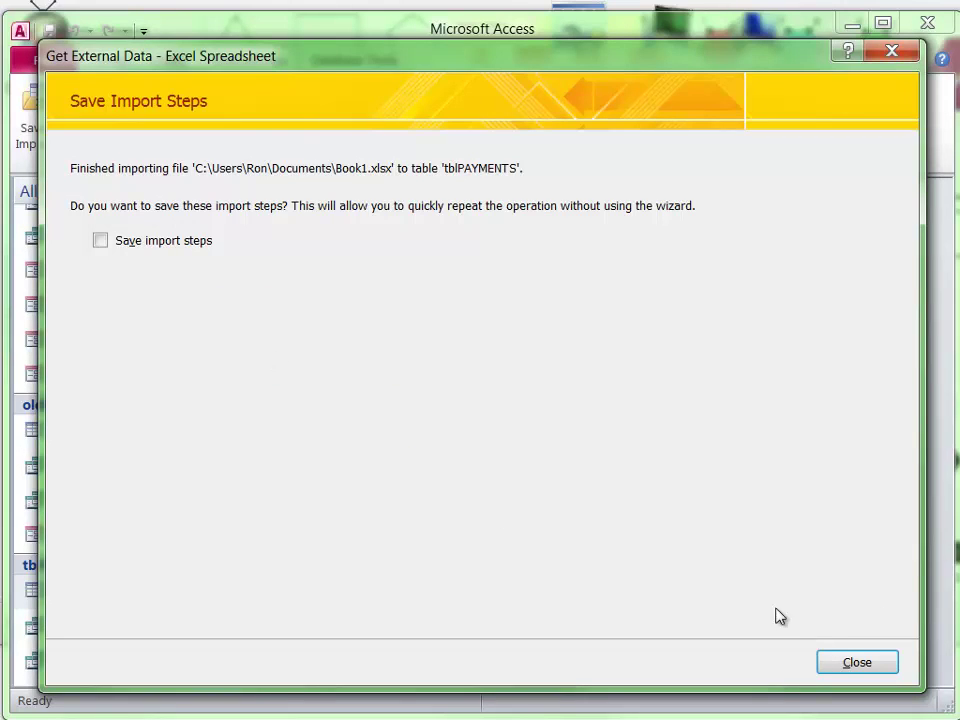
click(855, 664)
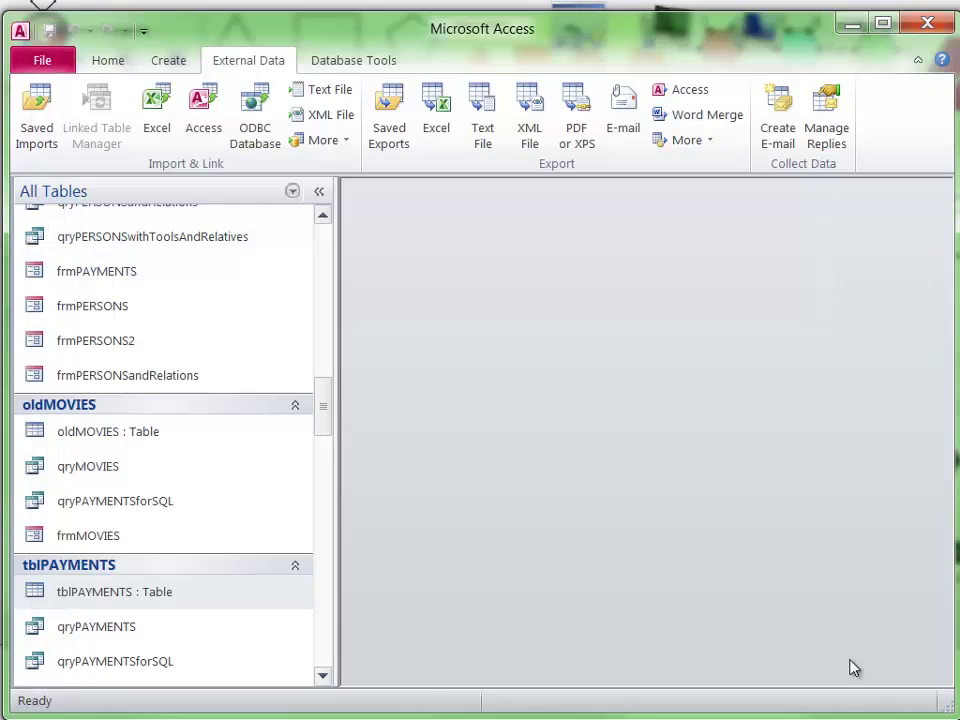
double_click(228, 596)
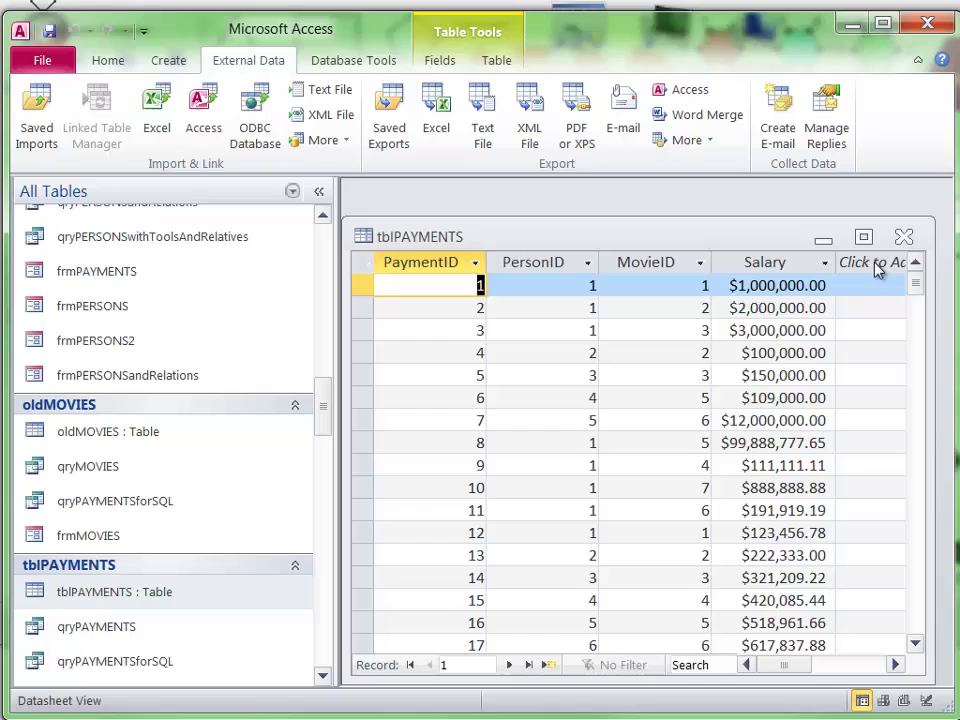
click(864, 237)
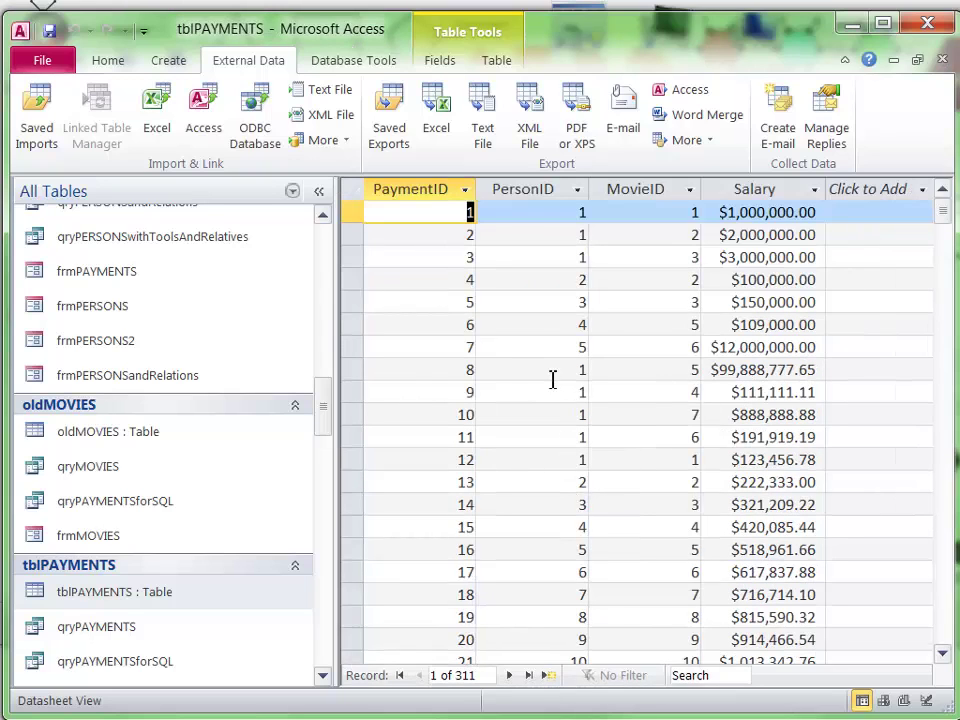
click(440, 196)
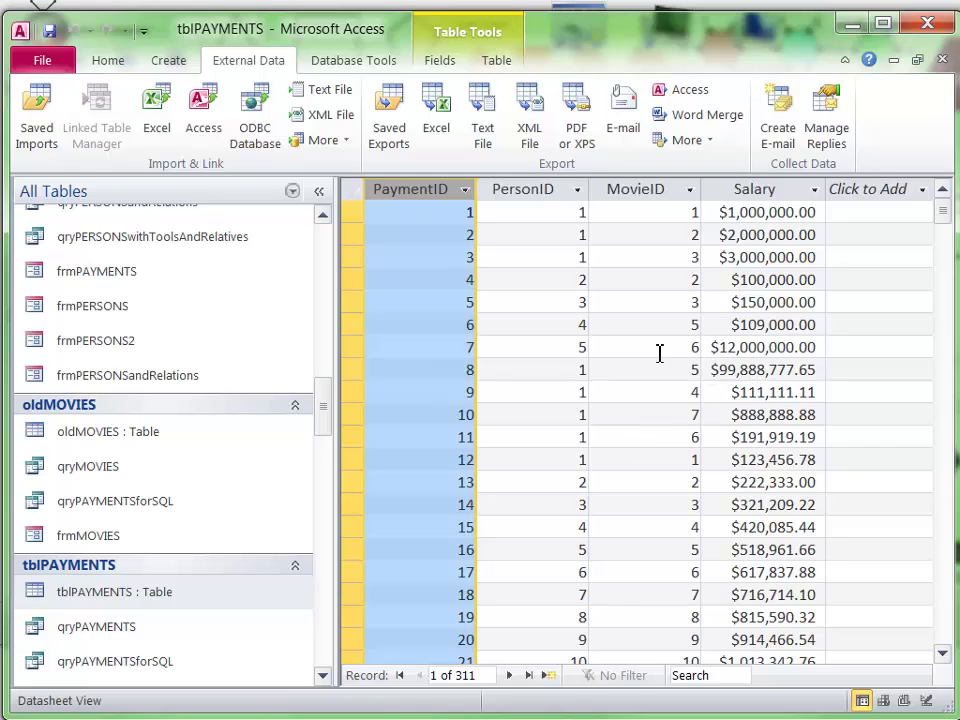
scroll(545, 440, down, 12)
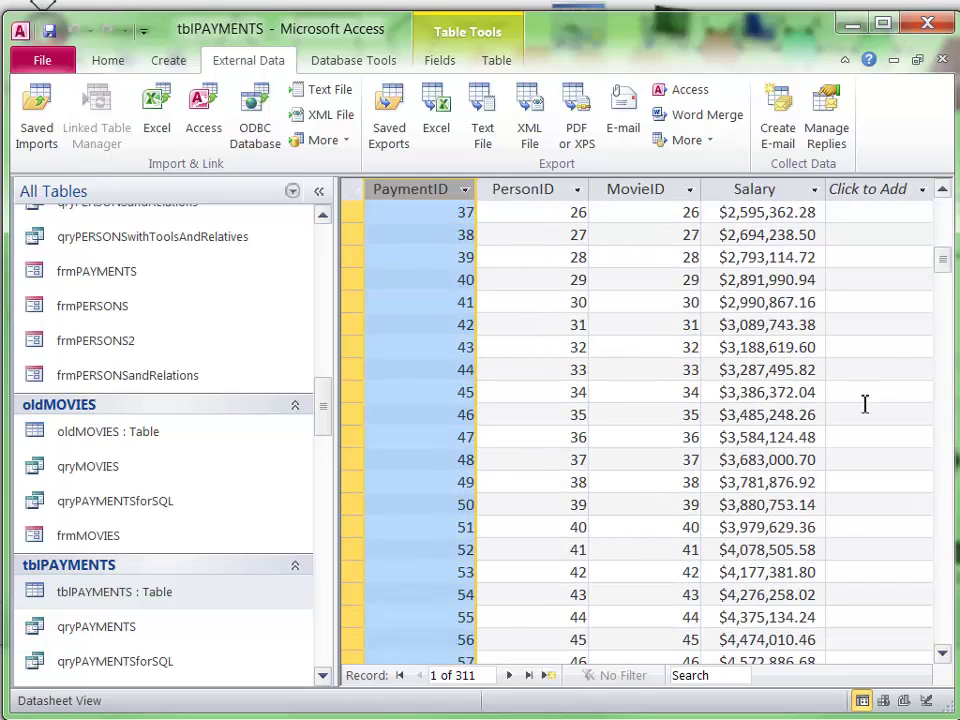
drag(945, 261, 733, 621)
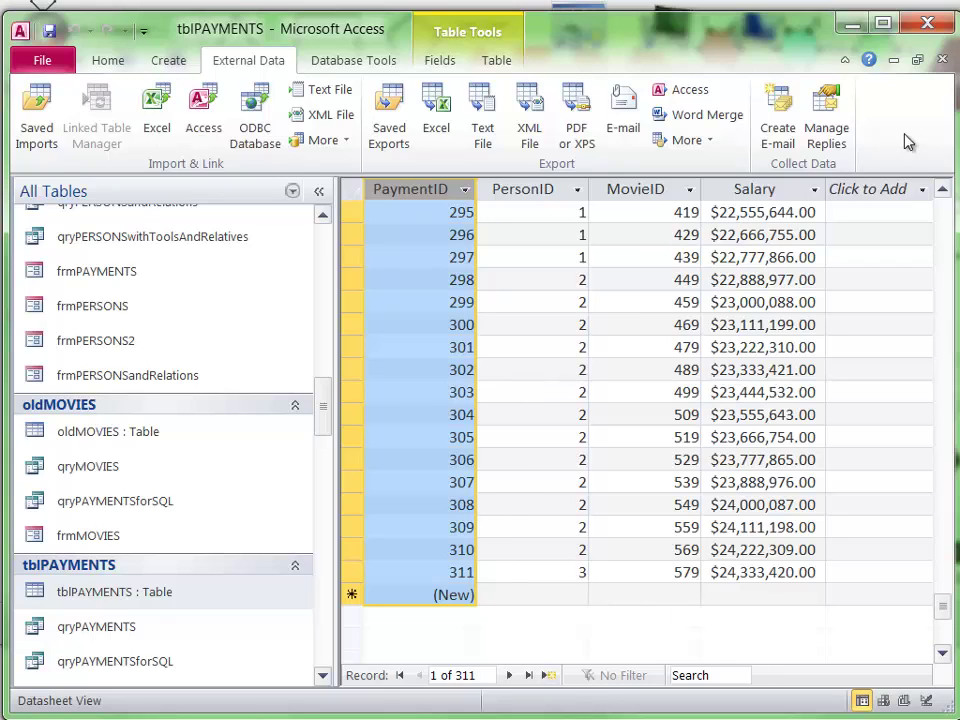
click(941, 62)
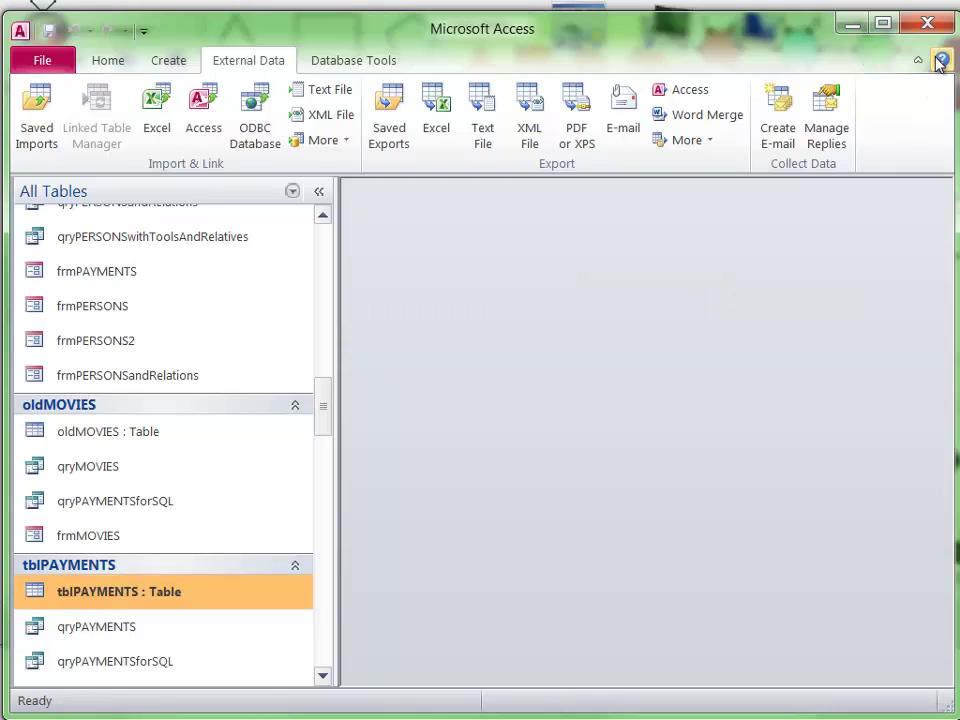
Open the frmPAYMENTS form from the navigation pane.
click(325, 678)
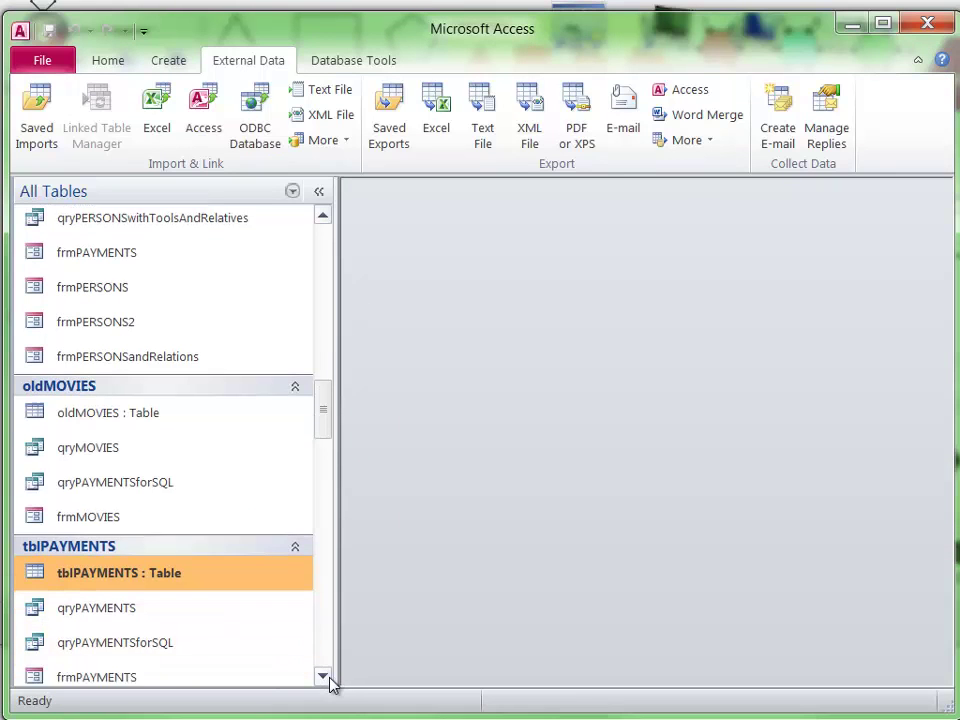
click(325, 678)
click(325, 678)
click(148, 650)
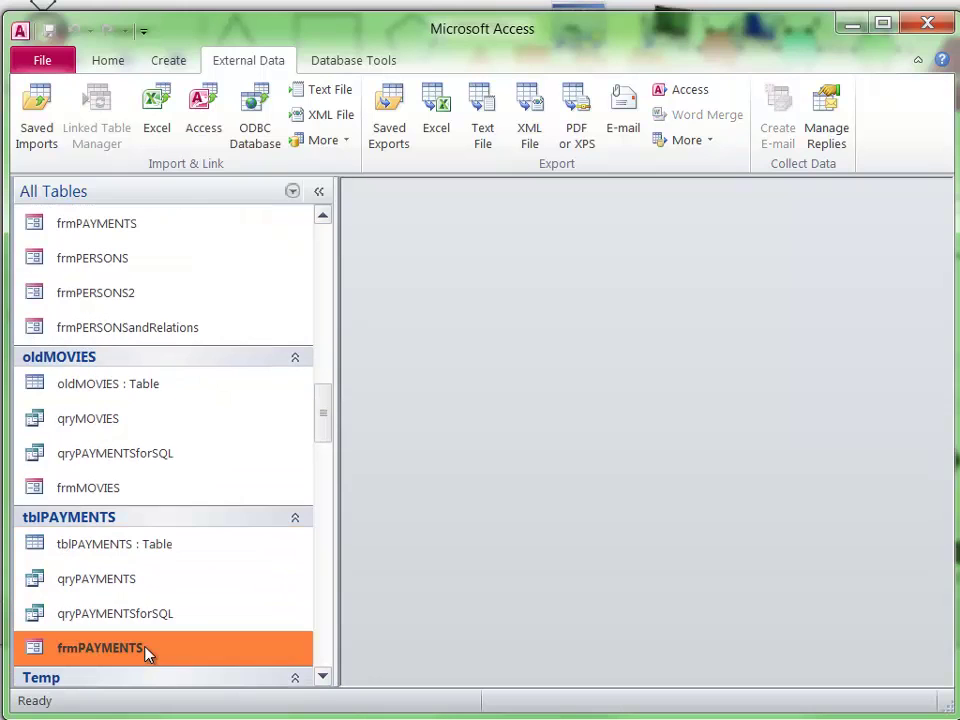
double_click(148, 650)
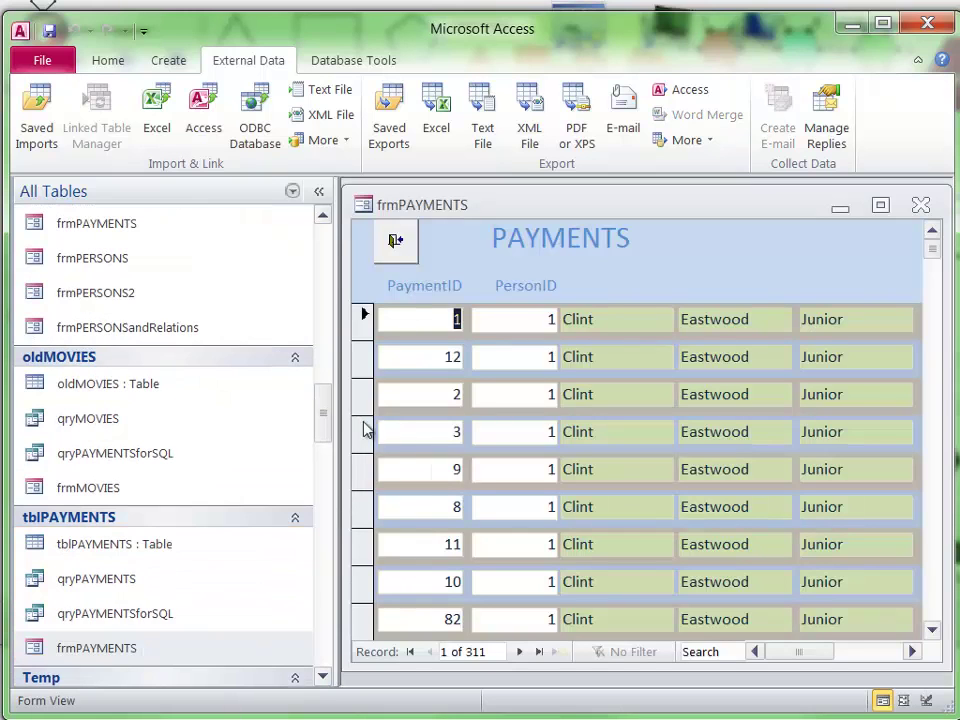
Collapse the navigation pane and maximize frmPAYMENTS to fill the workspace.
click(319, 192)
click(590, 205)
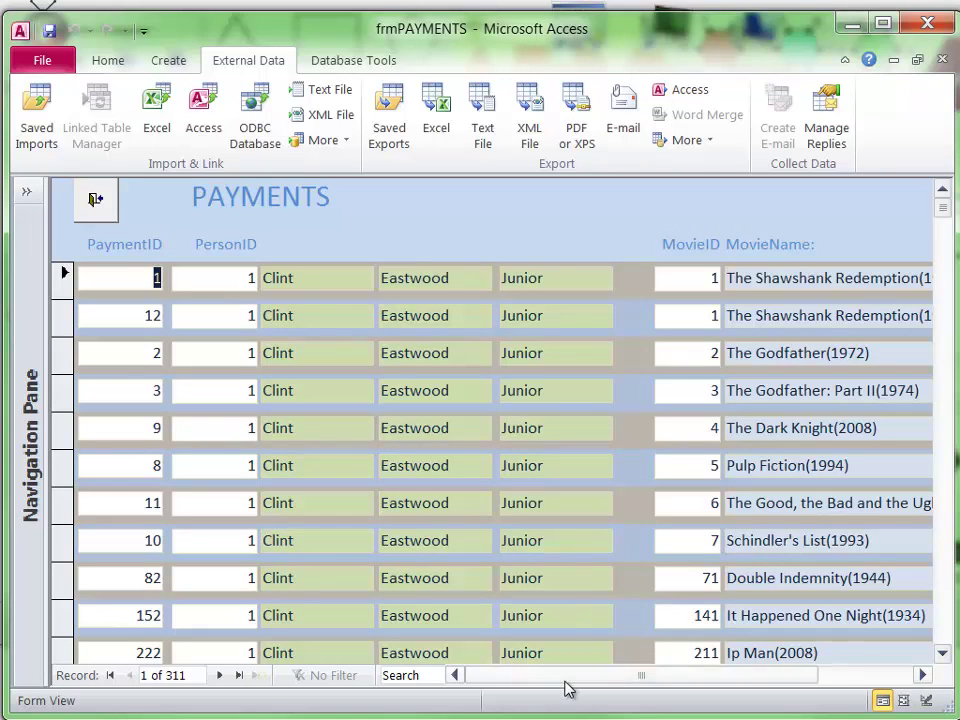
drag(568, 680, 514, 690)
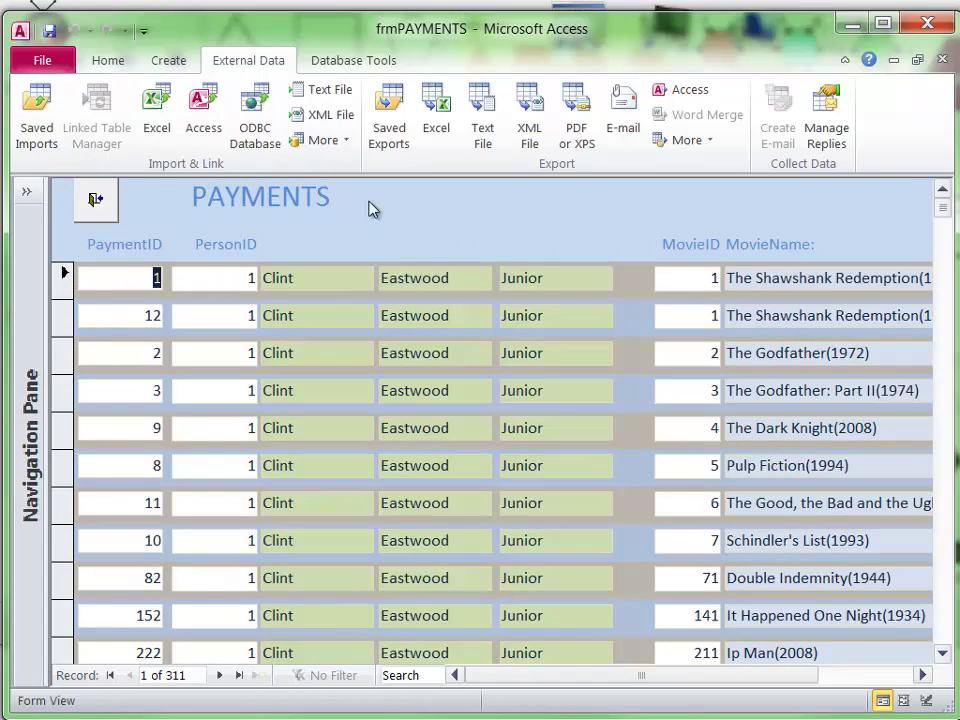
right_click(400, 205)
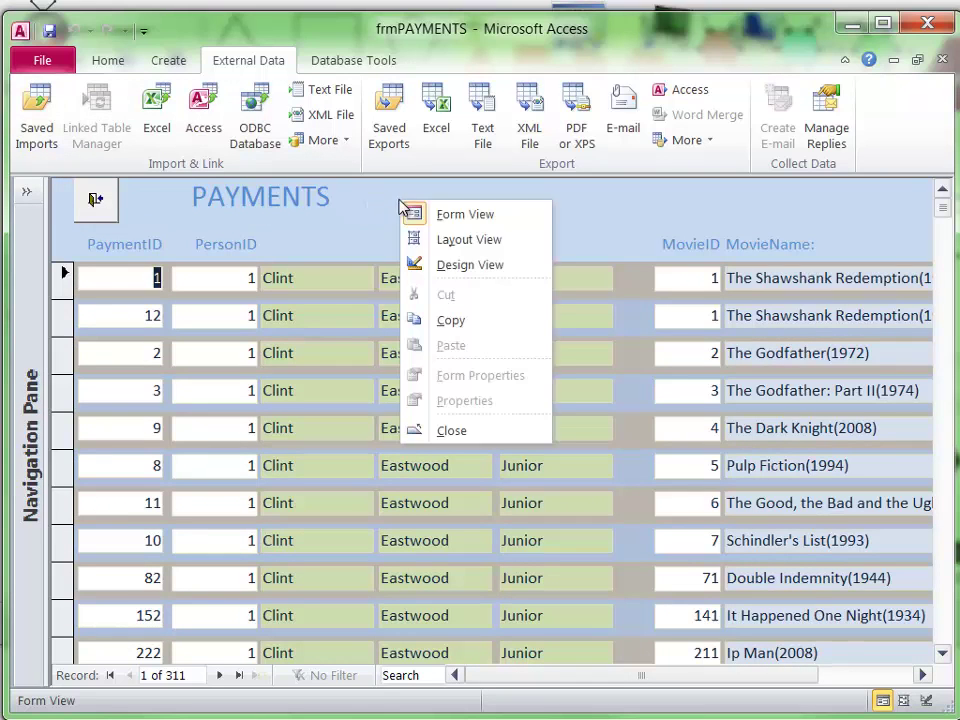
Switch frmPAYMENTS to Design View and make the Suffix text box narrower.
click(478, 266)
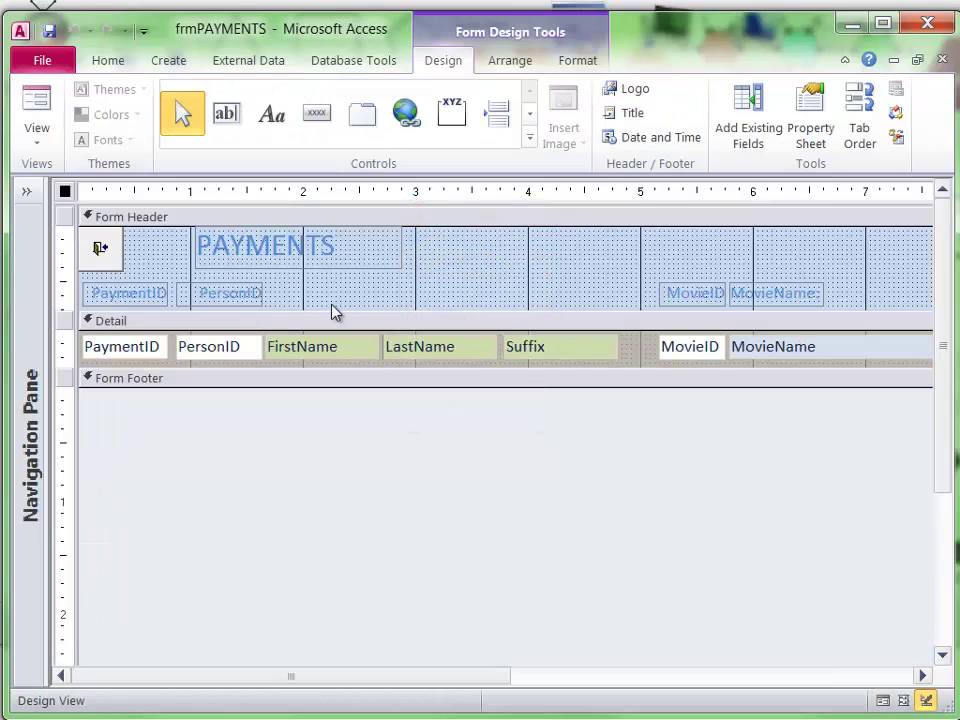
drag(540, 274, 540, 386)
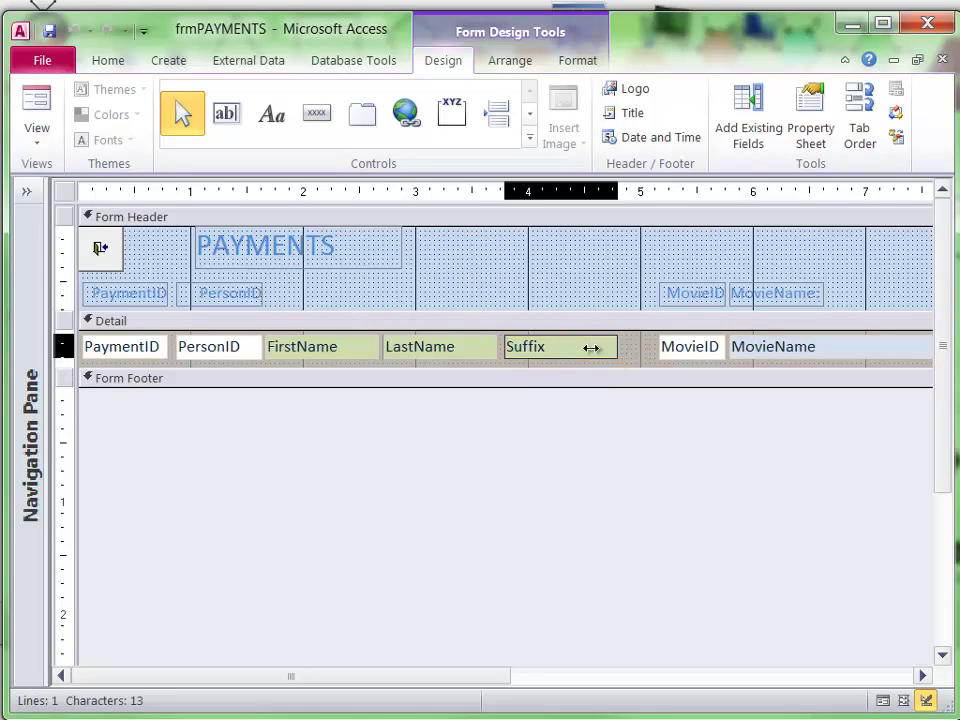
drag(591, 347, 551, 350)
drag(613, 260, 617, 369)
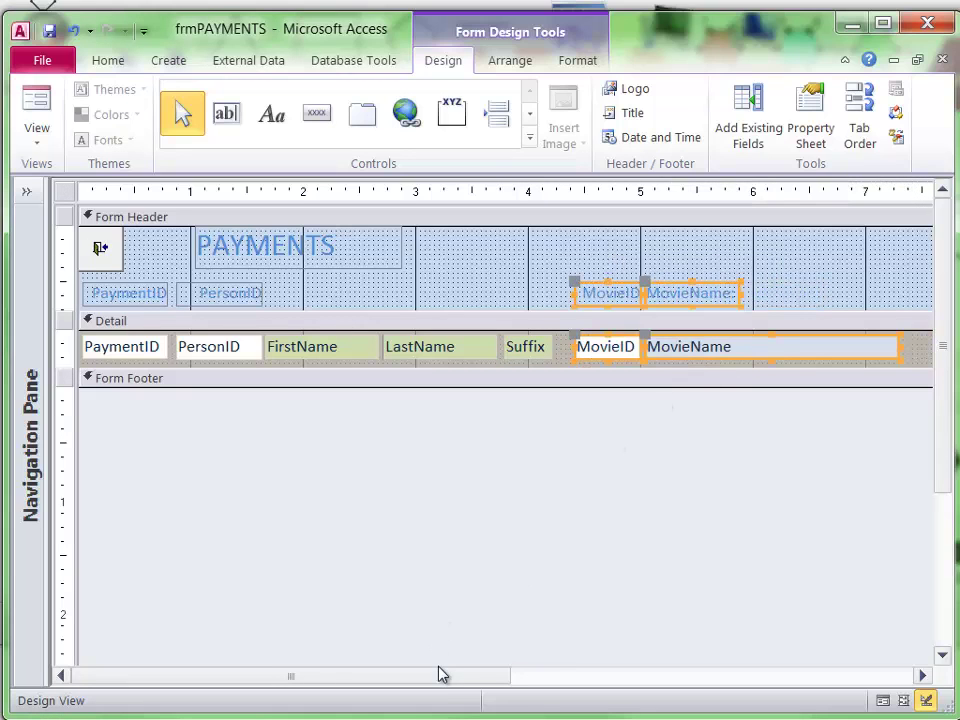
drag(439, 675, 671, 688)
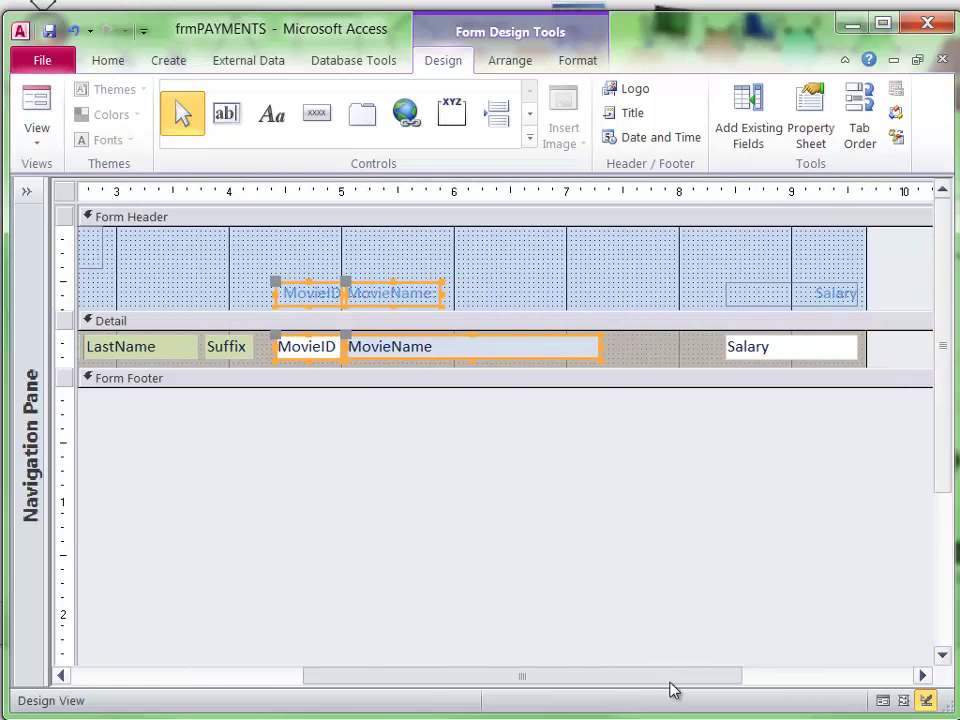
Shorten MovieName, move Salary beside it, and pull the form's right edge in past Salary.
click(527, 261)
click(566, 344)
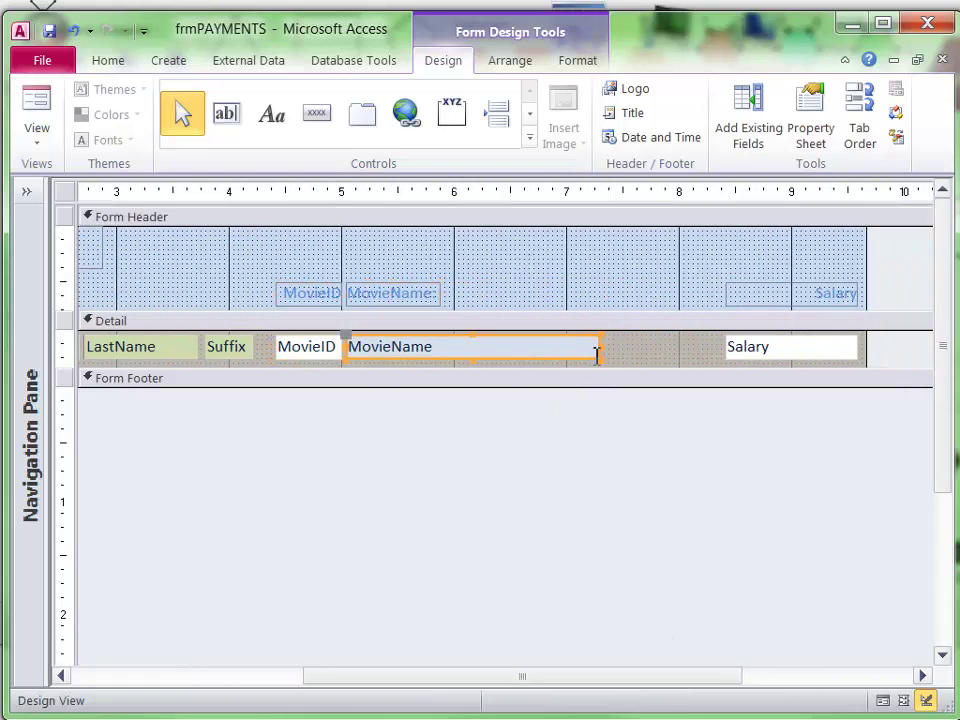
drag(598, 345, 523, 358)
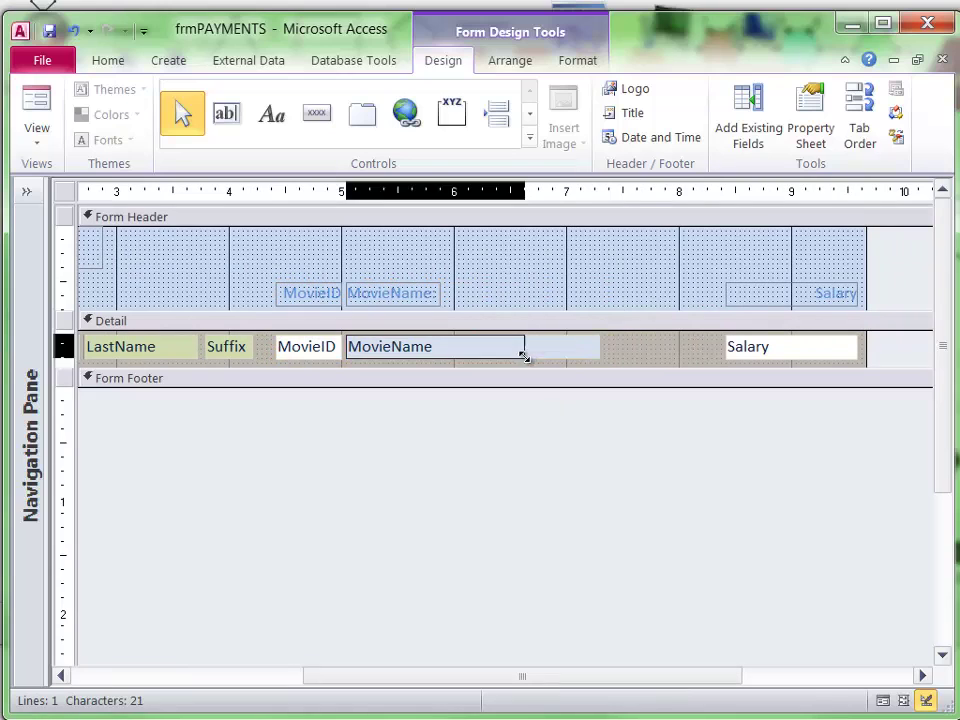
drag(686, 266, 570, 369)
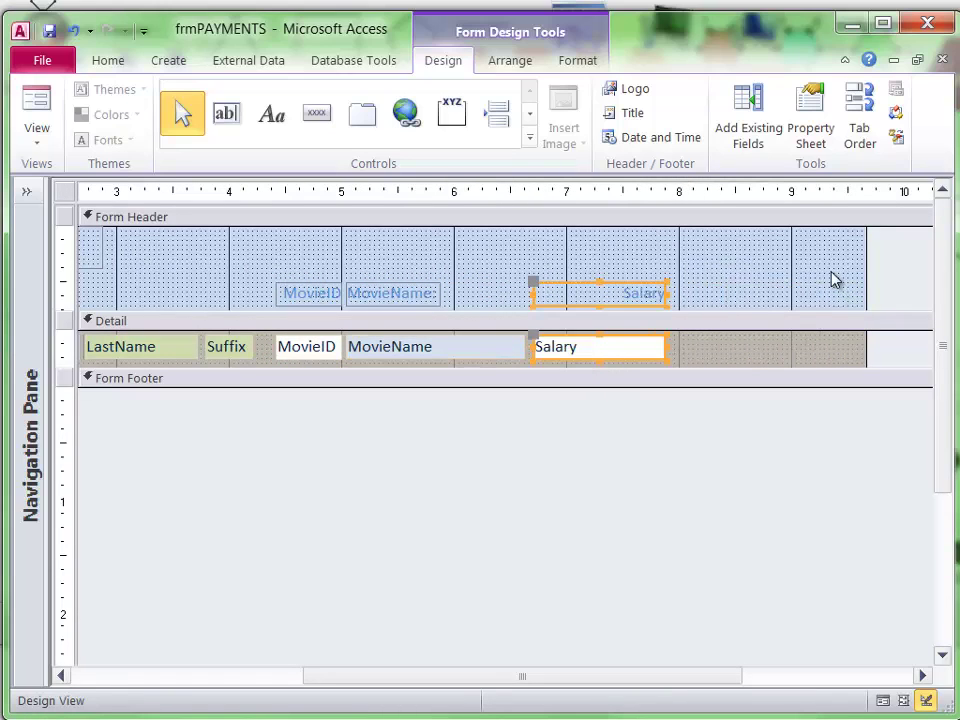
drag(863, 248, 676, 318)
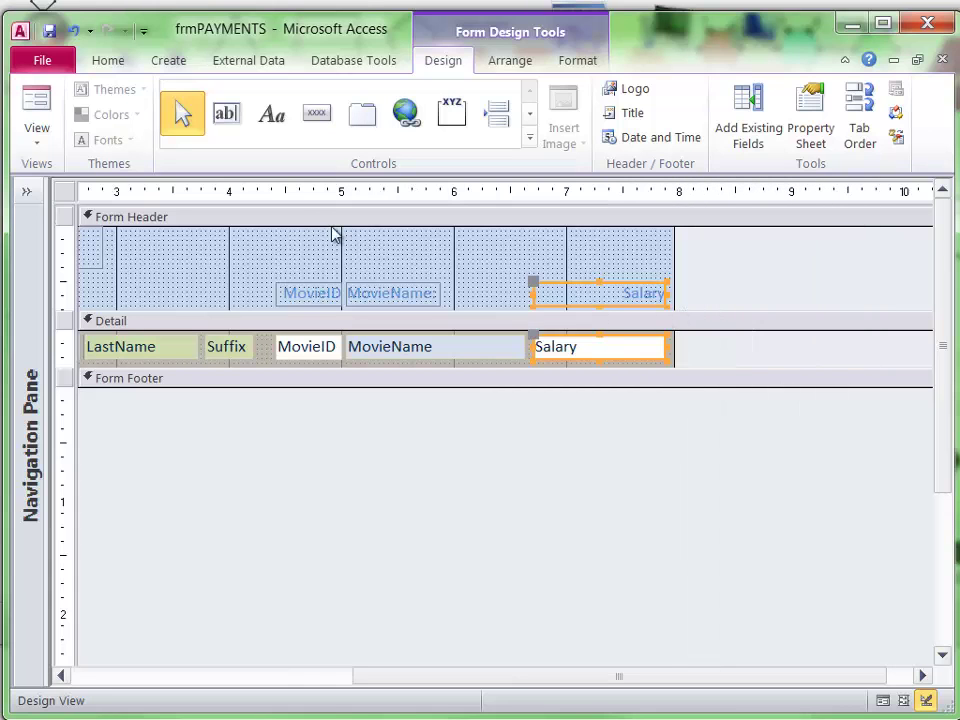
Switch frmPAYMENTS back to Form View to check the narrower layout of 311 records.
click(32, 100)
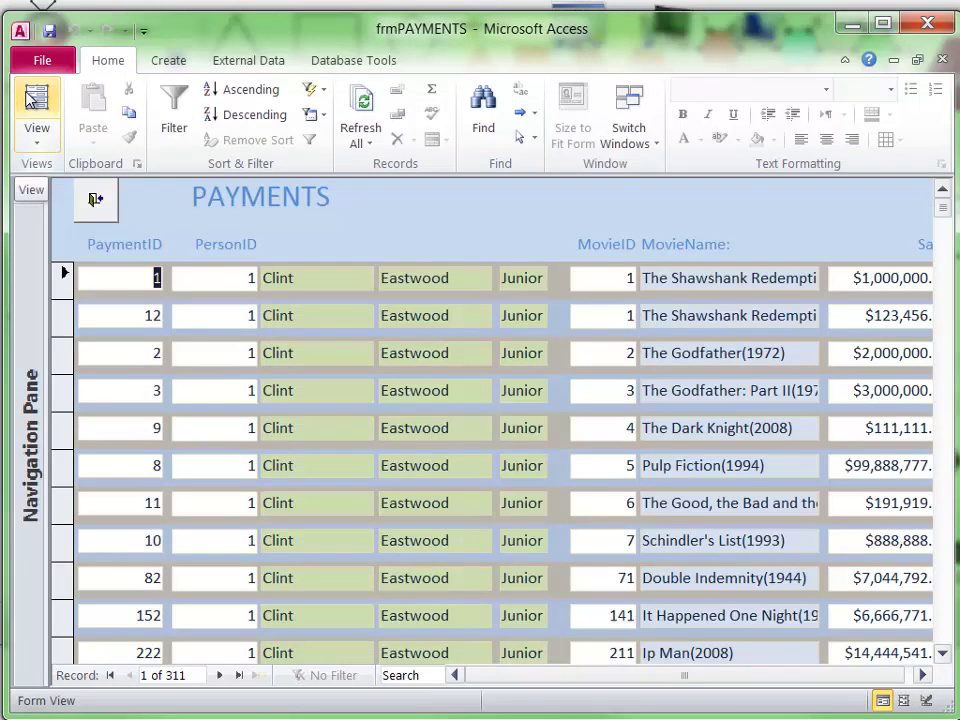